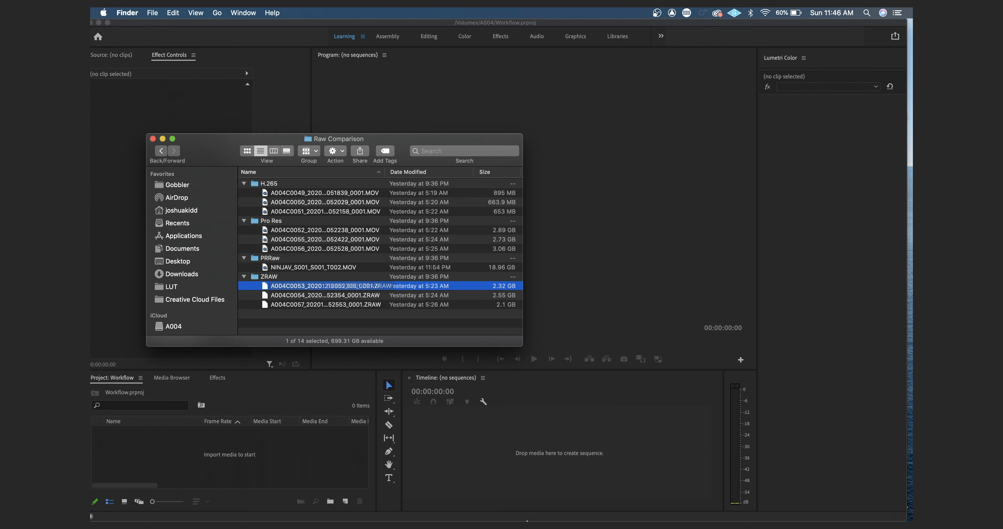
- Switch to Safari, view the z-cam.com/lut page with its address and the ZRAW plugin downloads, and close it
{"action": "mouse_move", "coordinate": [523, 519]}
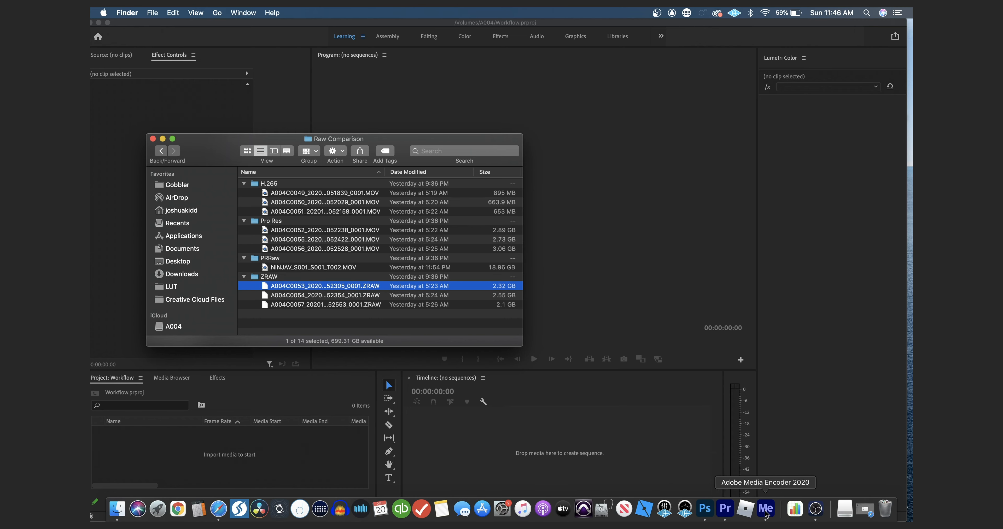
{"action": "left_click", "coordinate": [218, 509]}
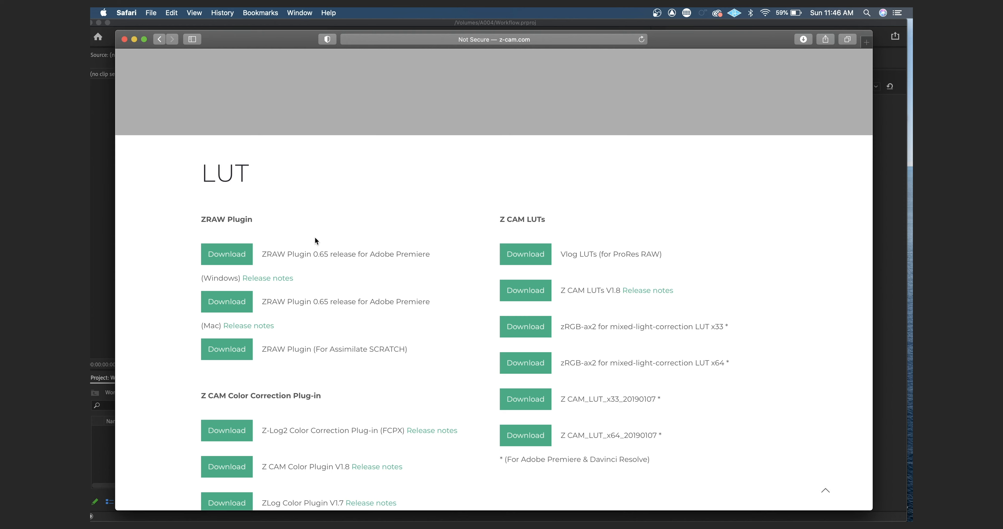
{"action": "left_click", "coordinate": [492, 39]}
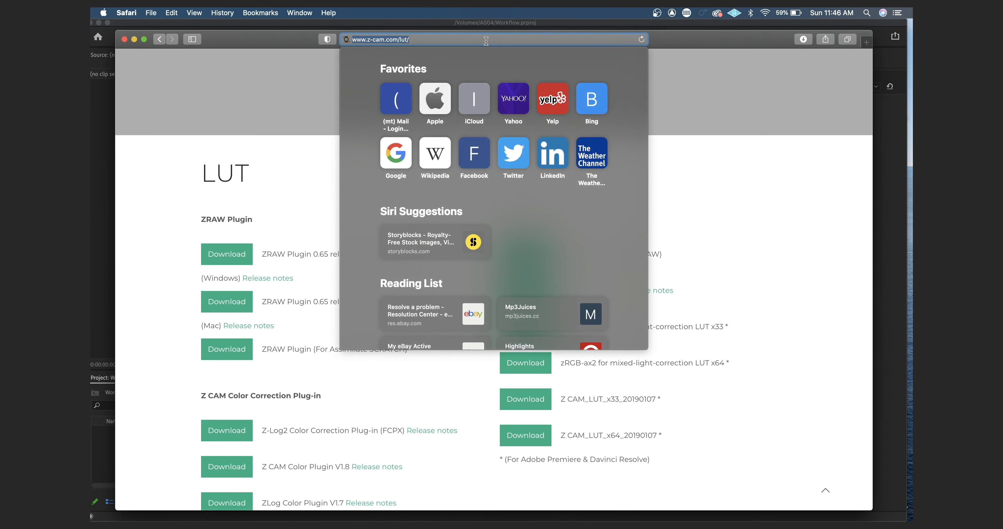
{"action": "left_click", "coordinate": [285, 197]}
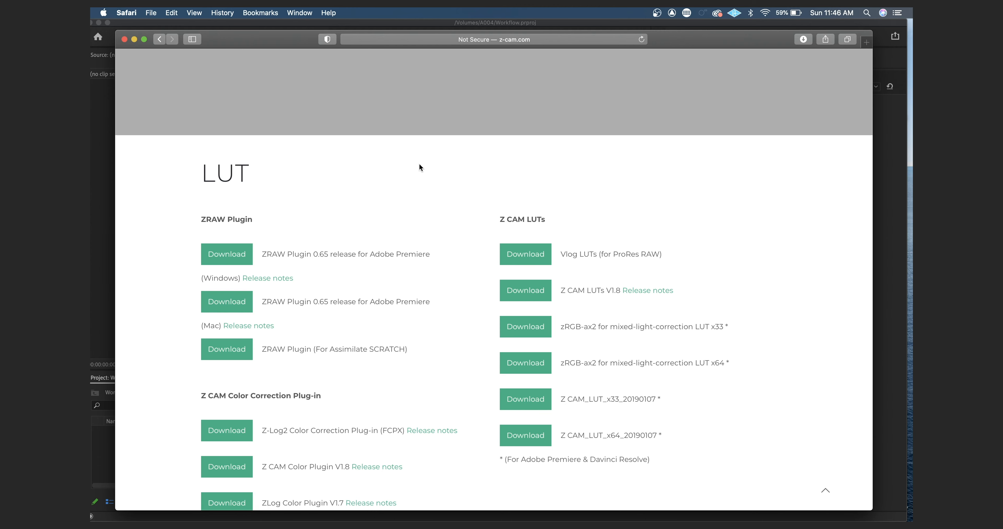
{"action": "left_click", "coordinate": [124, 39]}
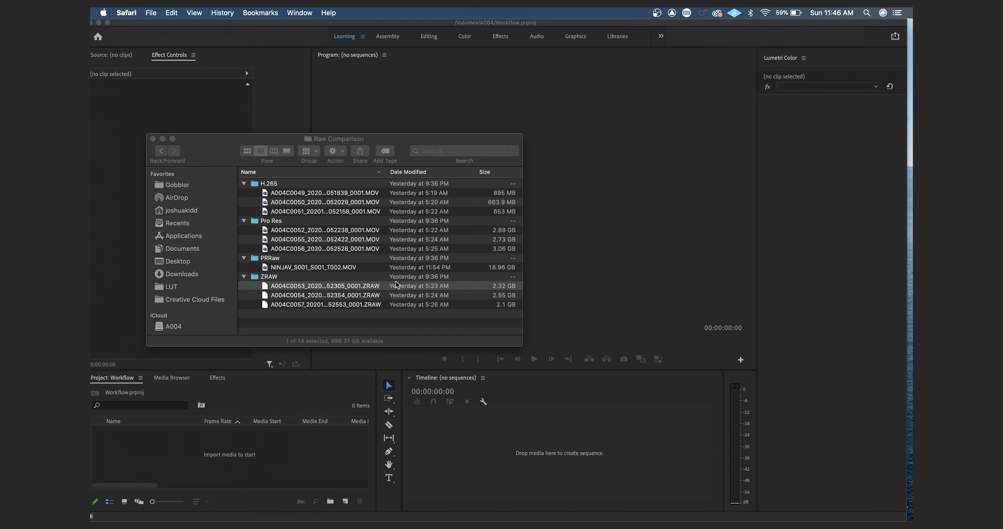
{"action": "mouse_move", "coordinate": [725, 512]}
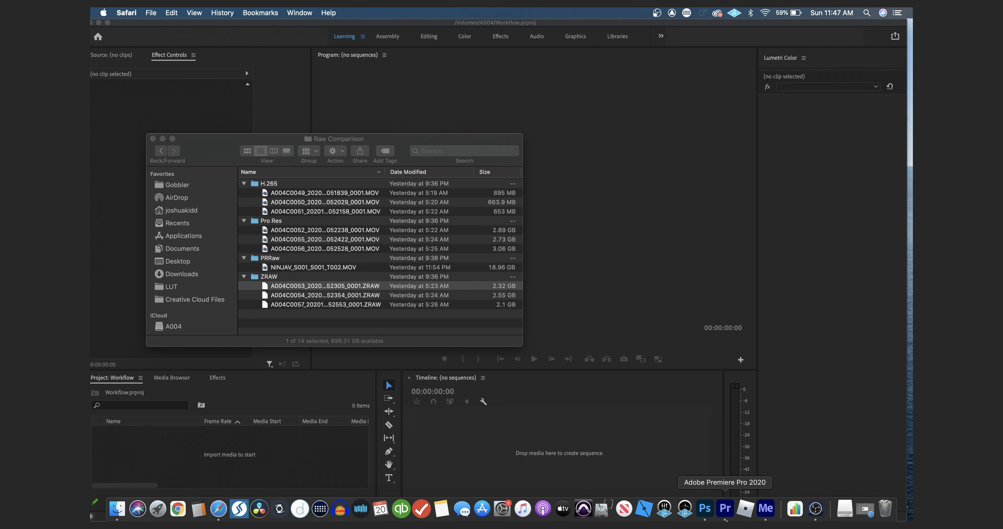
{"action": "left_click", "coordinate": [761, 510]}
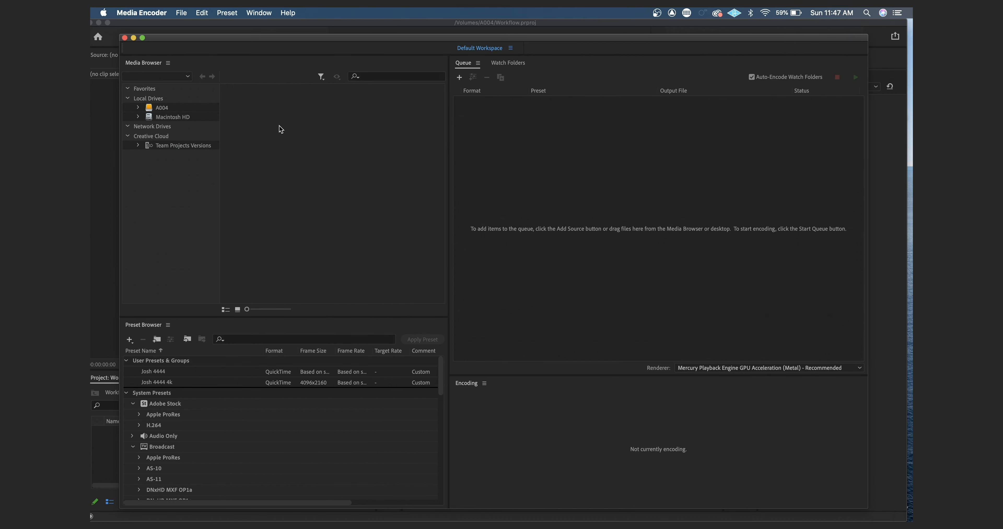
{"action": "left_click", "coordinate": [122, 512]}
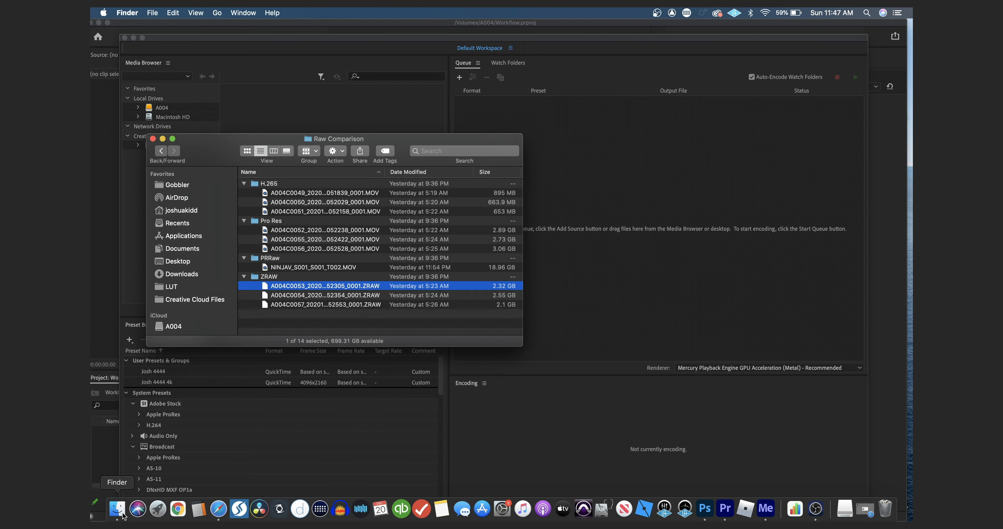
{"action": "left_click_drag", "start_coordinate": [315, 288], "coordinate": [657, 173]}
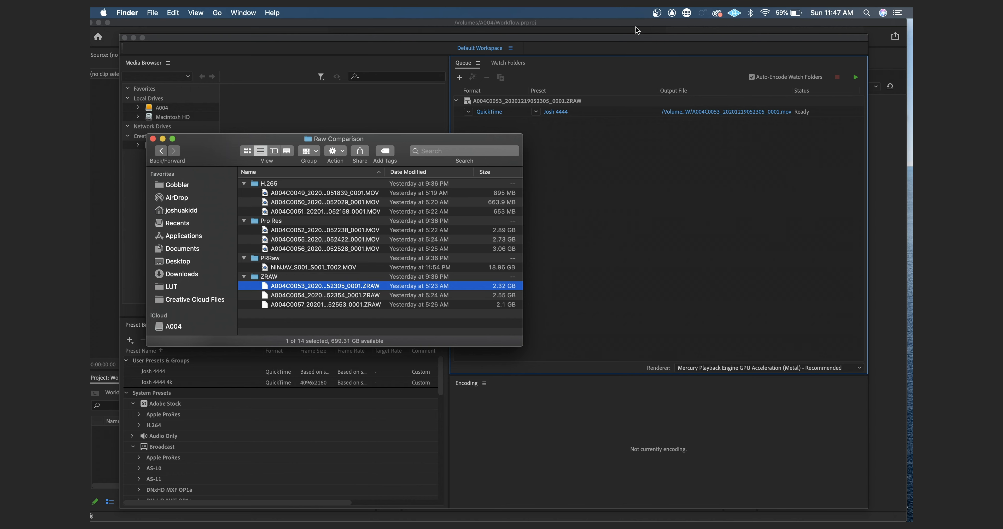
{"action": "left_click", "coordinate": [629, 35]}
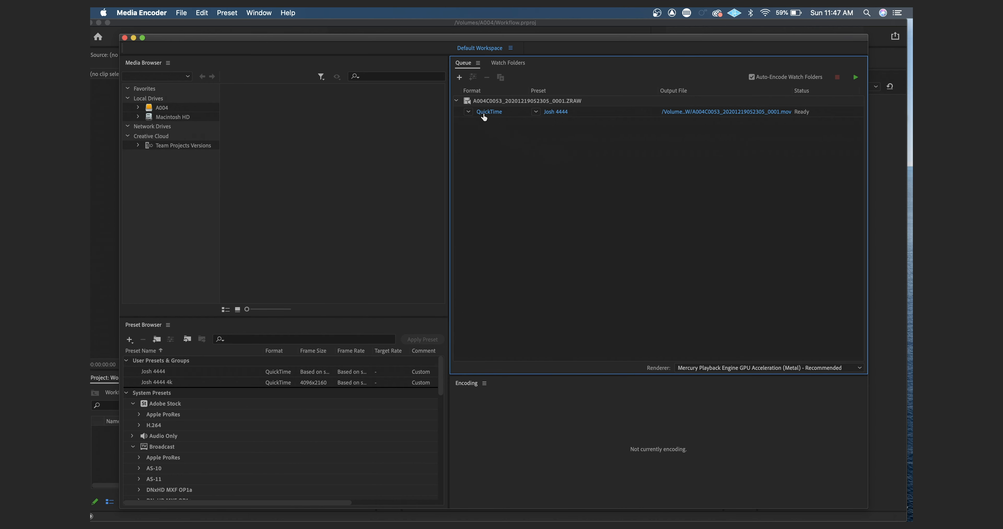
- In the queued ZRAW clip's export settings, apply the Apple ProRes 4444 preset and match the video settings to the source
{"action": "left_click", "coordinate": [564, 113]}
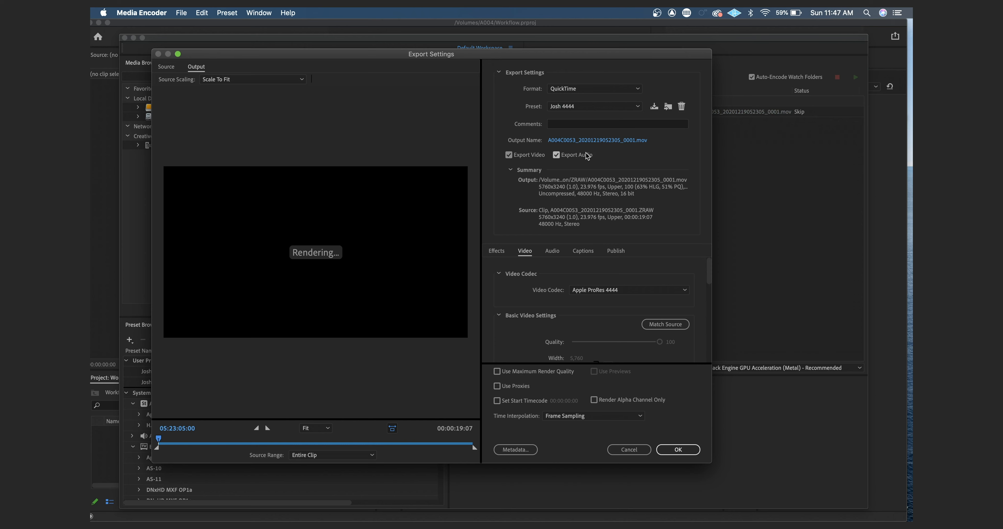
{"action": "left_click", "coordinate": [599, 107]}
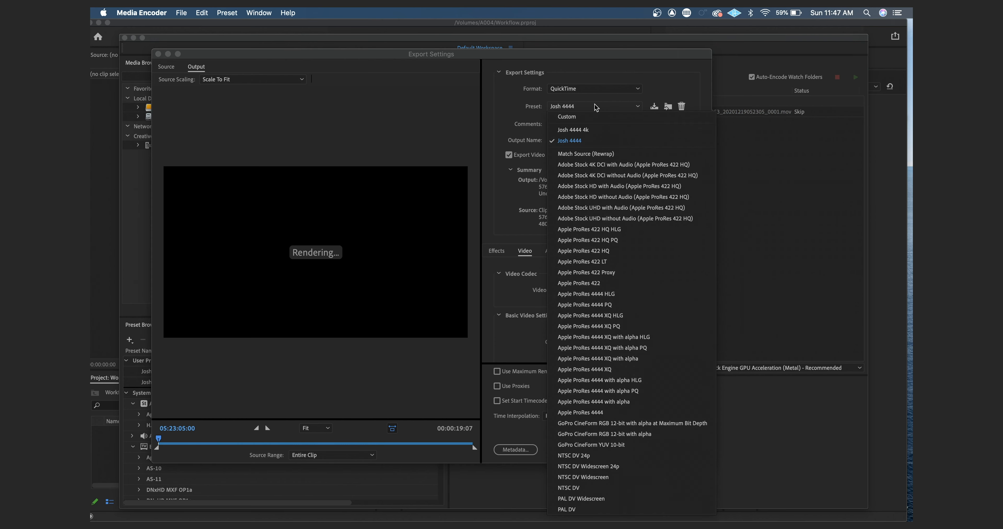
{"action": "left_click", "coordinate": [610, 412]}
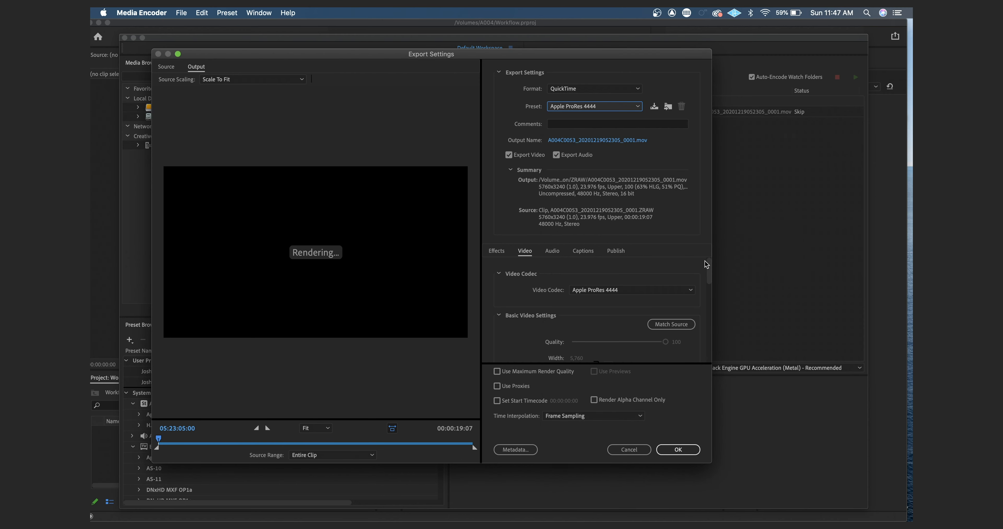
{"action": "left_click_drag", "start_coordinate": [707, 269], "coordinate": [708, 284]}
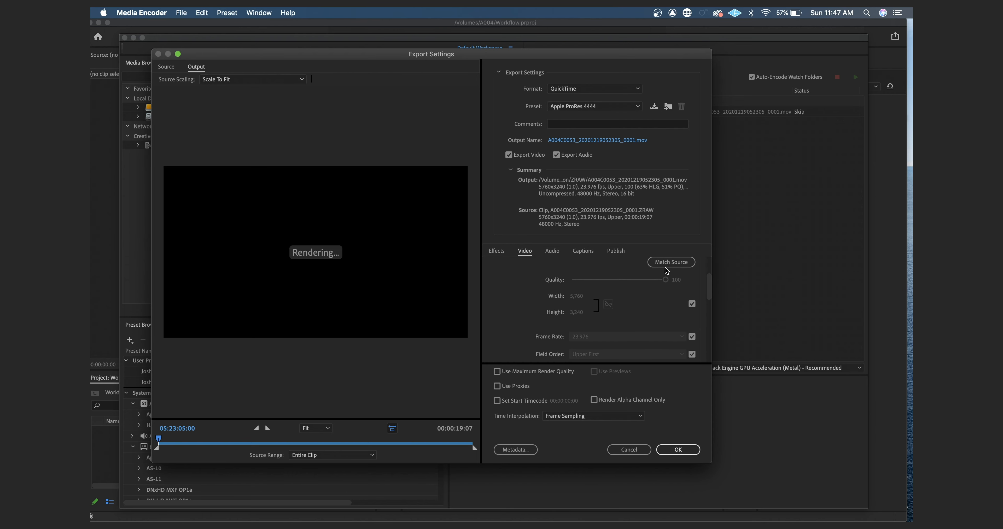
{"action": "left_click", "coordinate": [673, 262]}
{"action": "scroll", "coordinate": [699, 305], "scroll_direction": "up", "scroll_amount": 3}
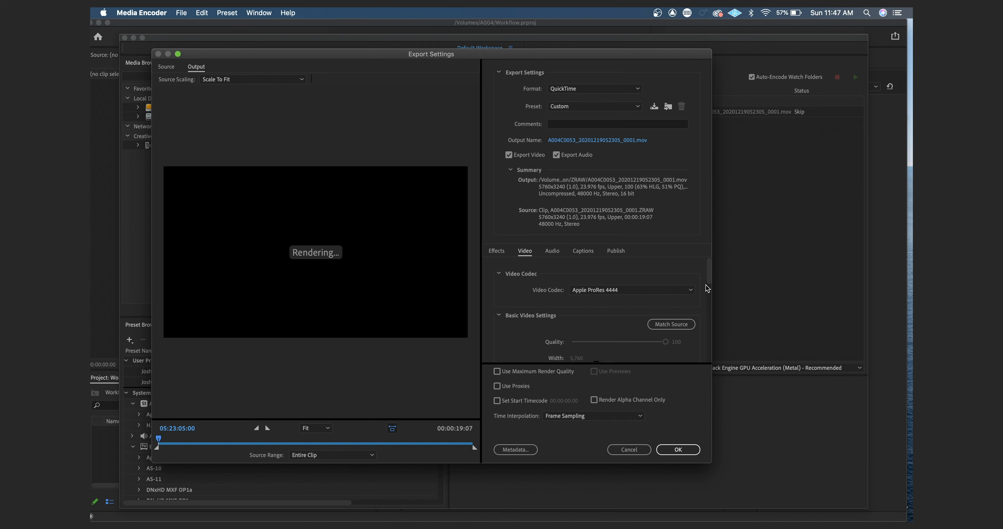
- Release the field order from matching the source and set it to Progressive in the basic video settings
{"action": "mouse_move", "coordinate": [708, 280]}
{"action": "left_mouse_down"}
{"action": "mouse_move", "coordinate": [710, 291]}
{"action": "mouse_move", "coordinate": [708, 272]}
{"action": "mouse_move", "coordinate": [703, 296]}
{"action": "left_mouse_up"}
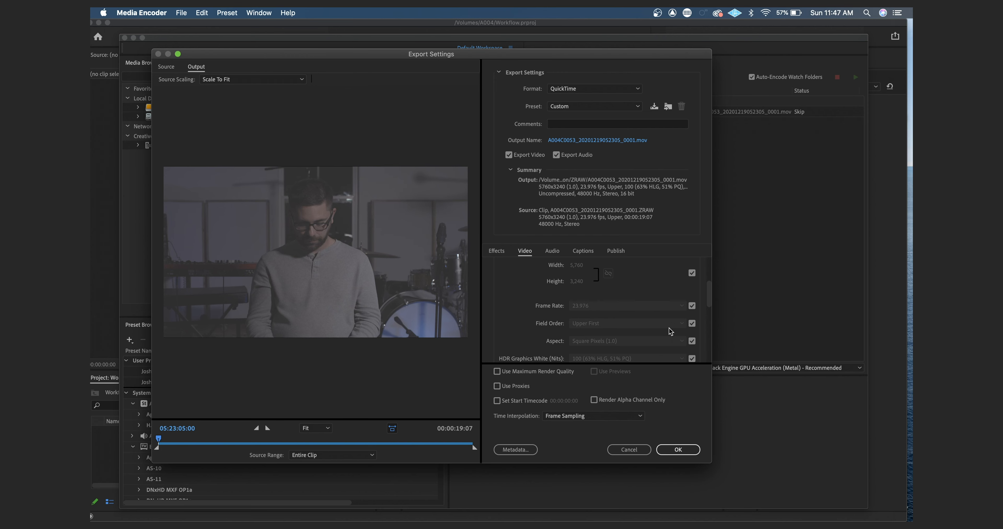
{"action": "left_click", "coordinate": [692, 325]}
{"action": "left_click", "coordinate": [622, 325]}
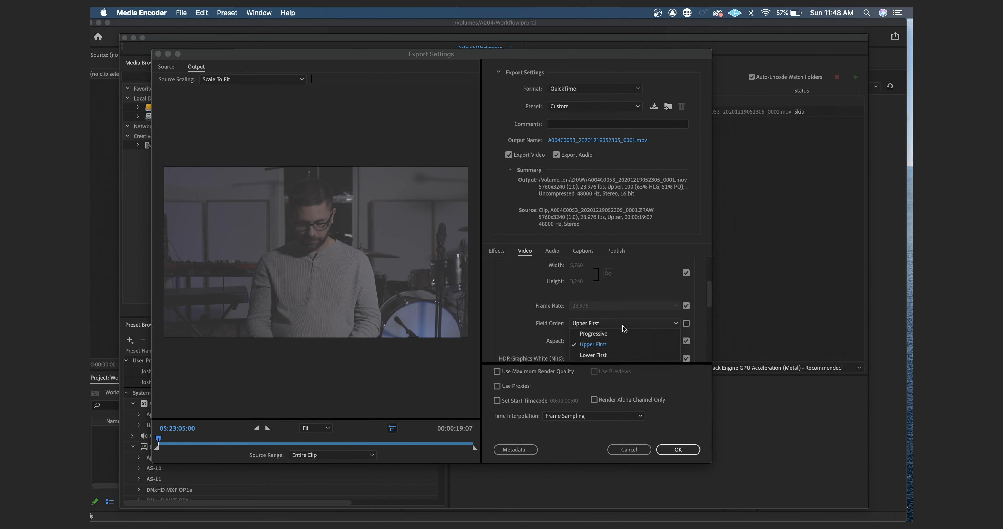
{"action": "left_click", "coordinate": [618, 333]}
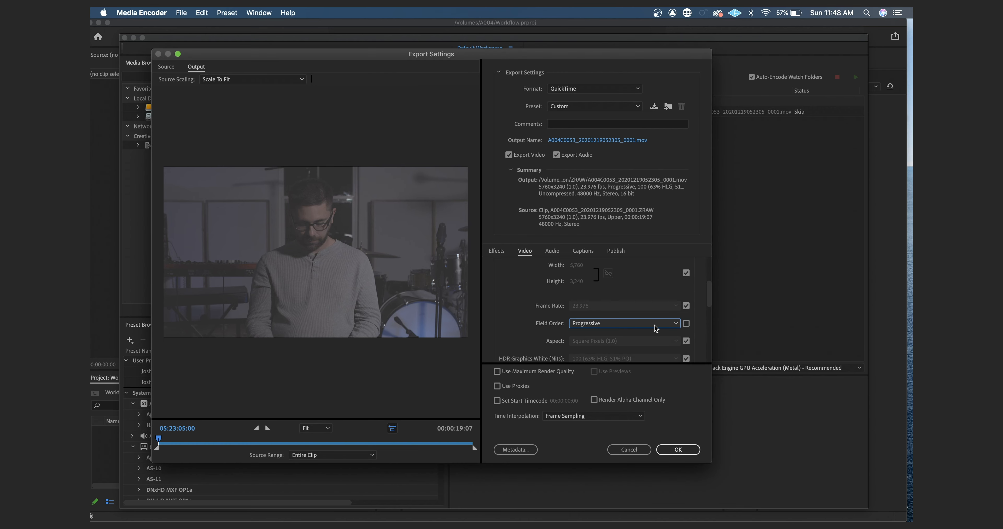
{"action": "left_click", "coordinate": [686, 325]}
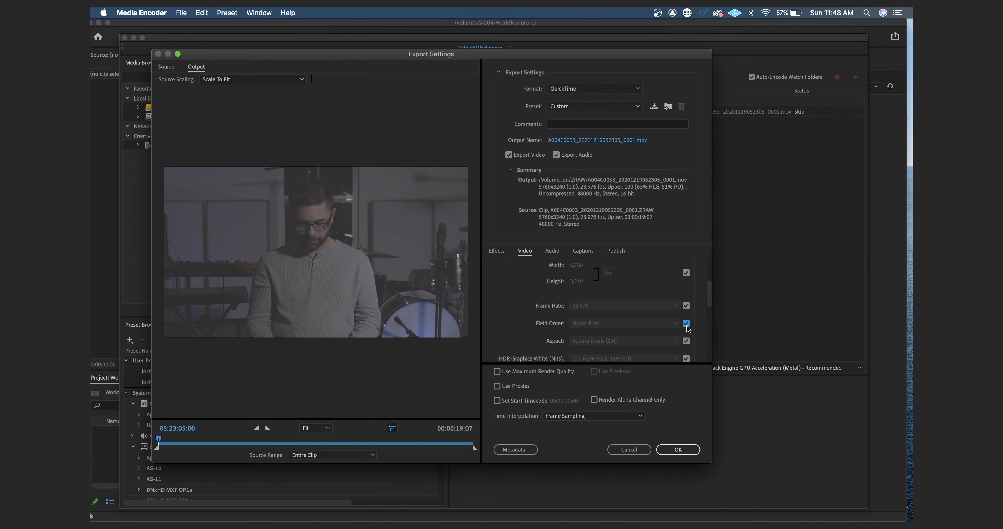
{"action": "left_click", "coordinate": [686, 324]}
{"action": "left_click", "coordinate": [635, 323]}
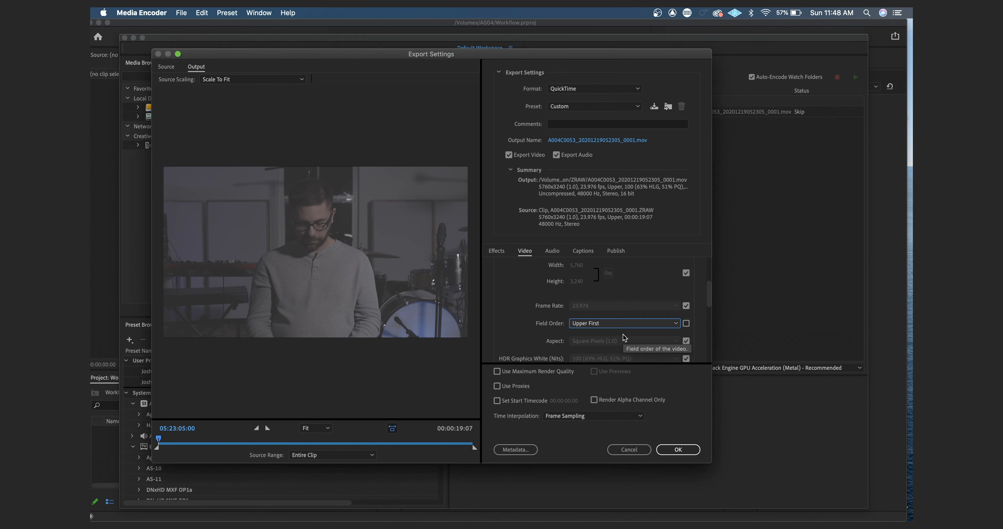
{"action": "left_click", "coordinate": [618, 336]}
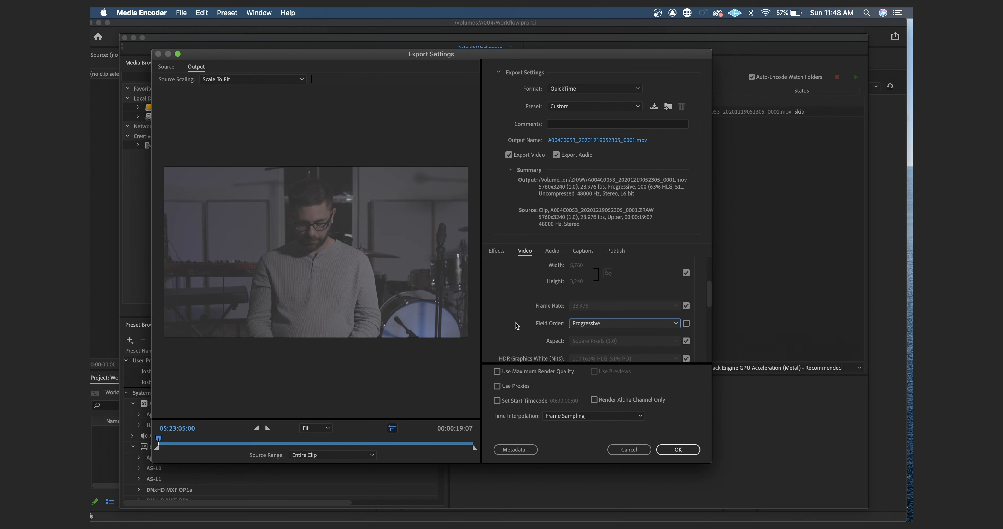
- Set the export's video depth to 16-bpc
{"action": "scroll", "coordinate": [516, 325], "scroll_direction": "down", "scroll_amount": 2}
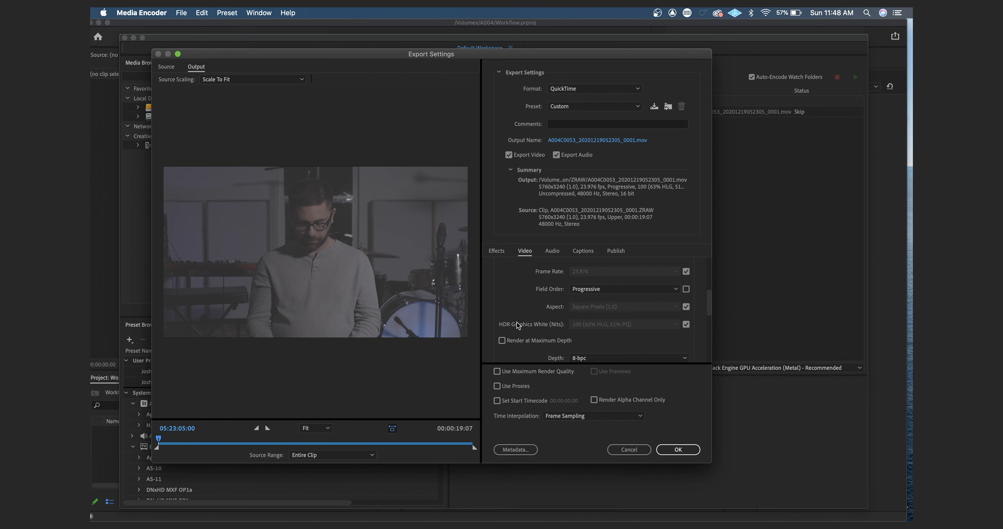
{"action": "scroll", "coordinate": [516, 322], "scroll_direction": "down", "scroll_amount": 3}
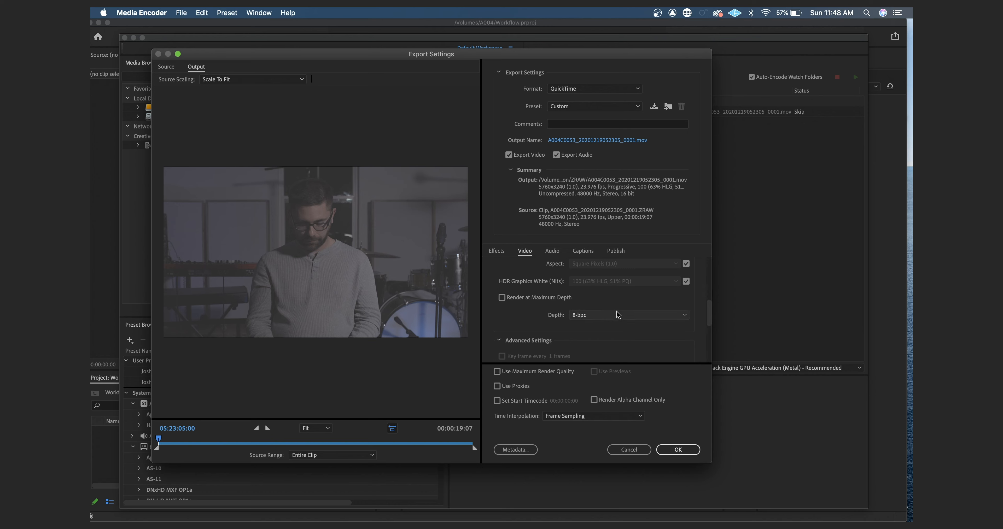
{"action": "left_click", "coordinate": [610, 318]}
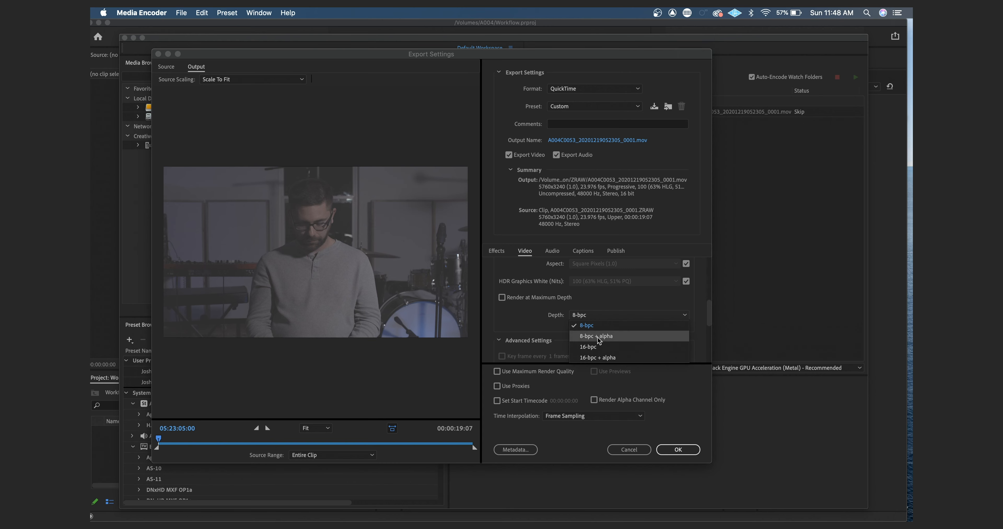
{"action": "left_click", "coordinate": [591, 349]}
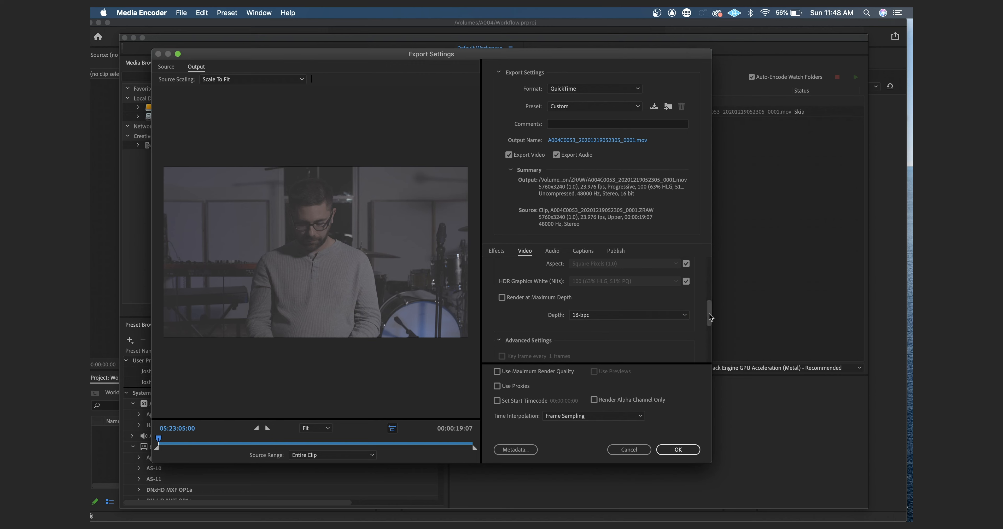
{"action": "left_click_drag", "start_coordinate": [709, 314], "coordinate": [705, 266]}
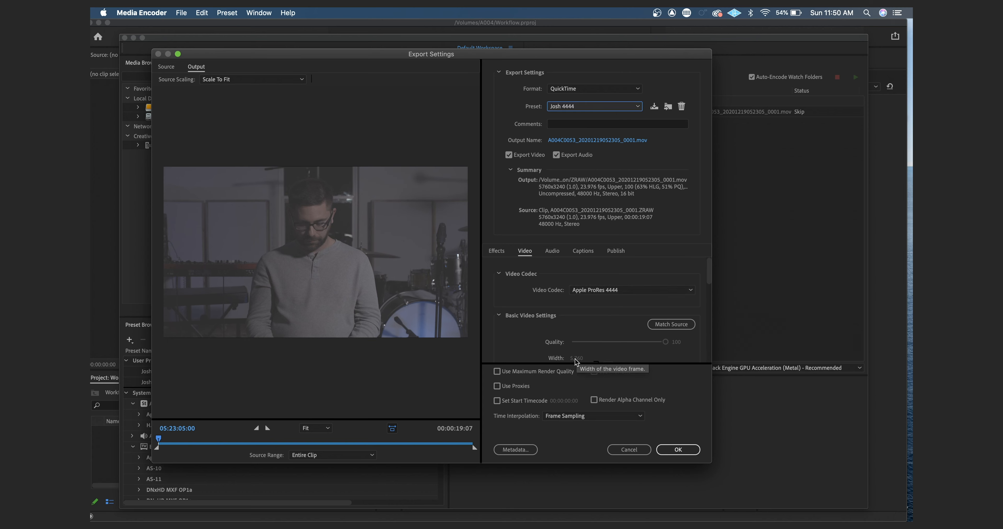
{"action": "scroll", "coordinate": [583, 339], "scroll_direction": "down", "scroll_amount": 3}
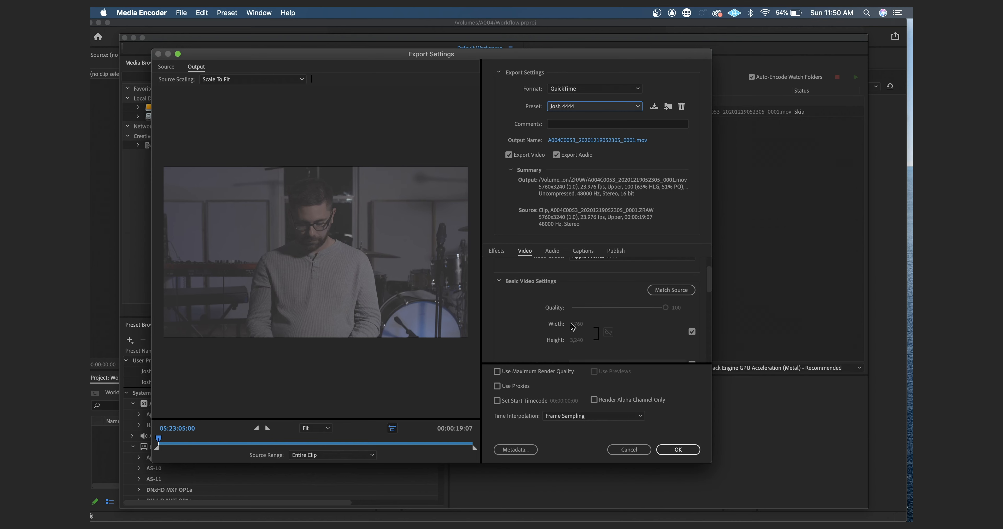
{"action": "left_click", "coordinate": [693, 333]}
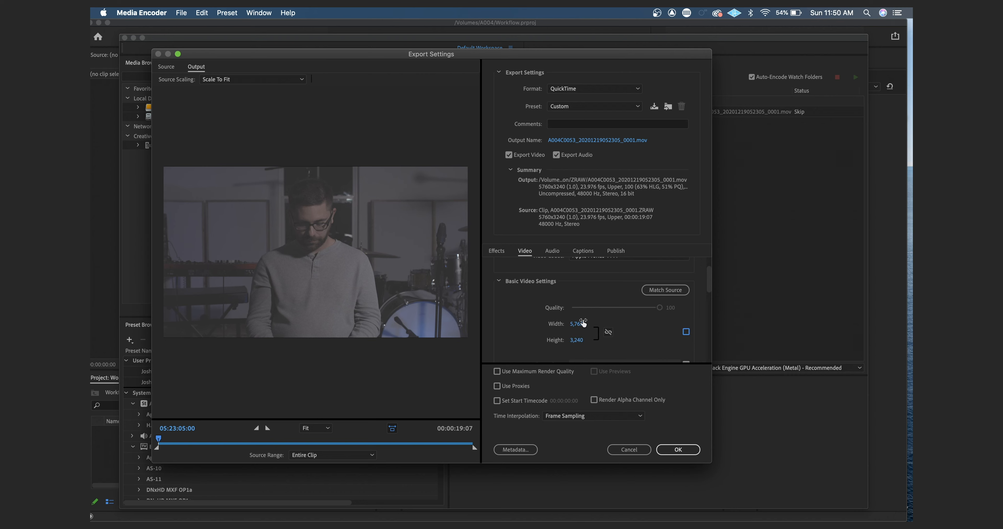
{"action": "left_click", "coordinate": [686, 333]}
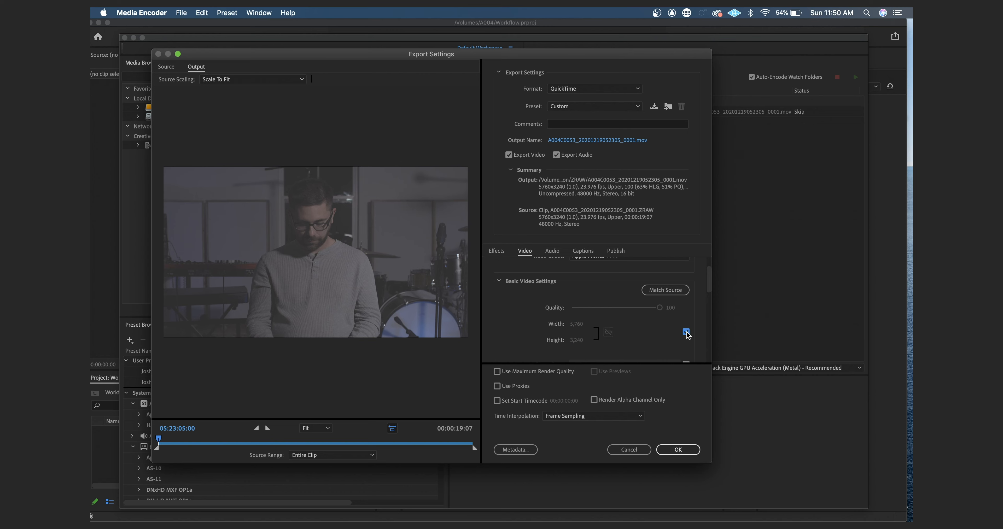
{"action": "left_click", "coordinate": [586, 108]}
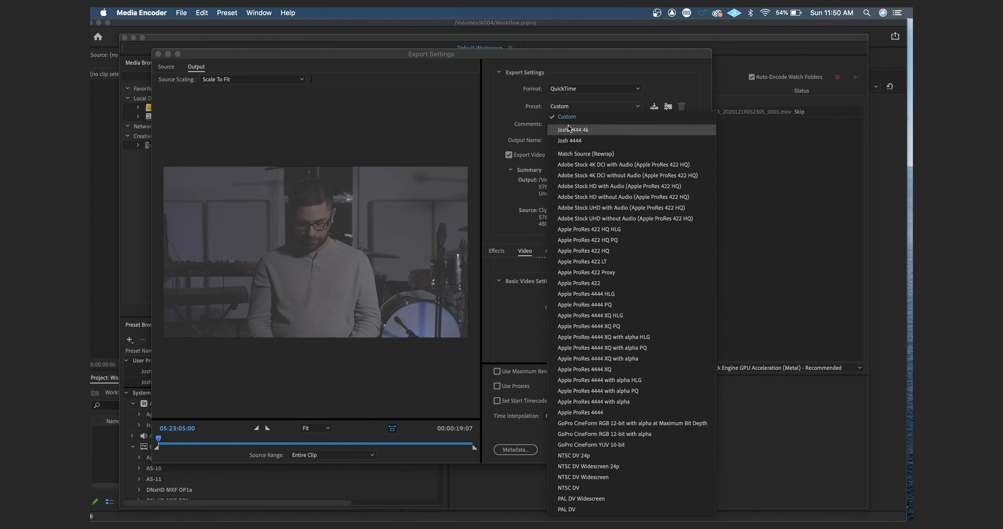
{"action": "left_click", "coordinate": [523, 117]}
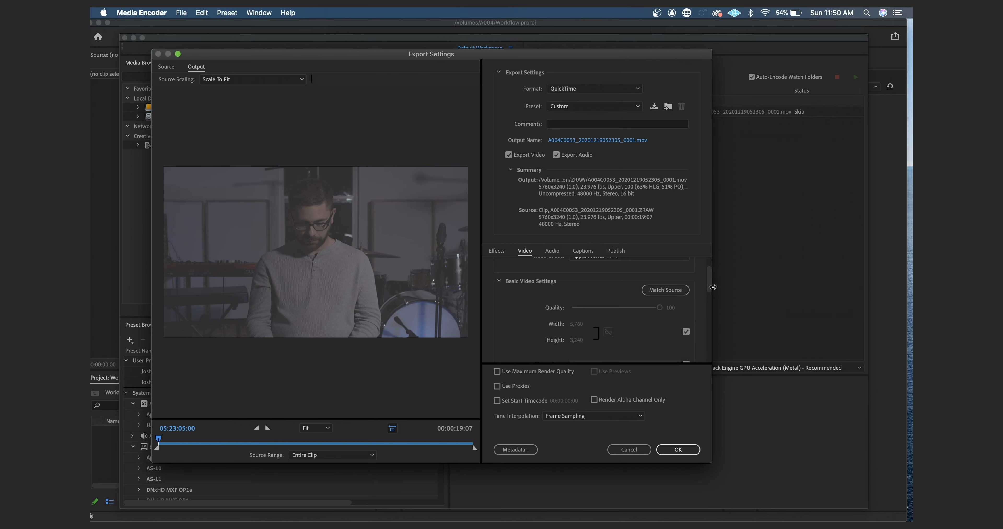
- Accept the custom export settings for the queued ZRAW clip
{"action": "left_click_drag", "start_coordinate": [708, 284], "coordinate": [703, 320]}
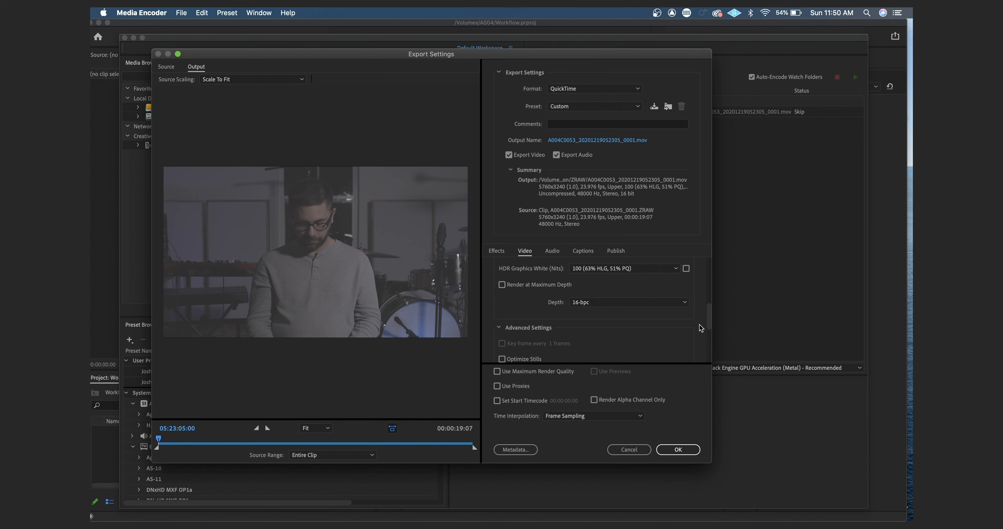
{"action": "left_click", "coordinate": [665, 452]}
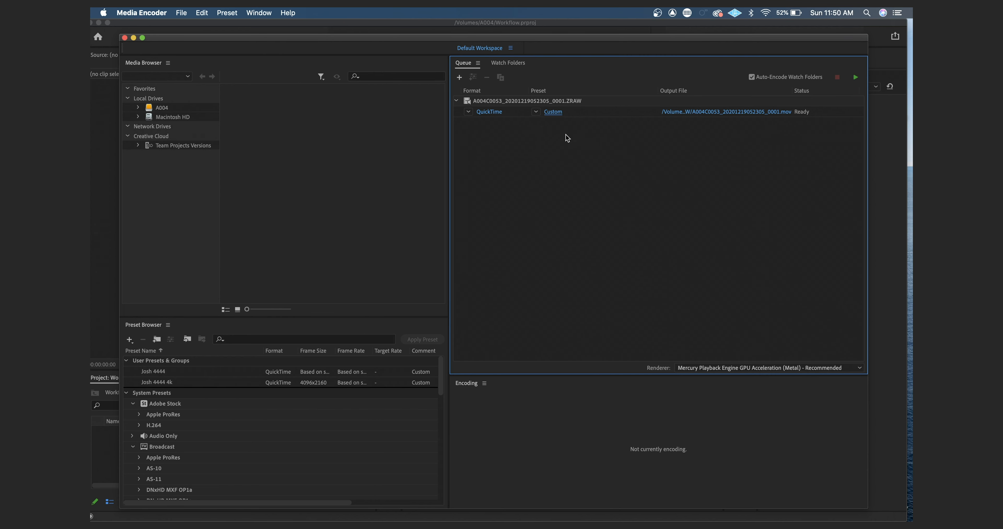
- Add NINJAV_S001_S001_T002.MOV from the PRRaw folder in Finder to the Media Encoder queue
{"action": "left_click", "coordinate": [116, 517]}
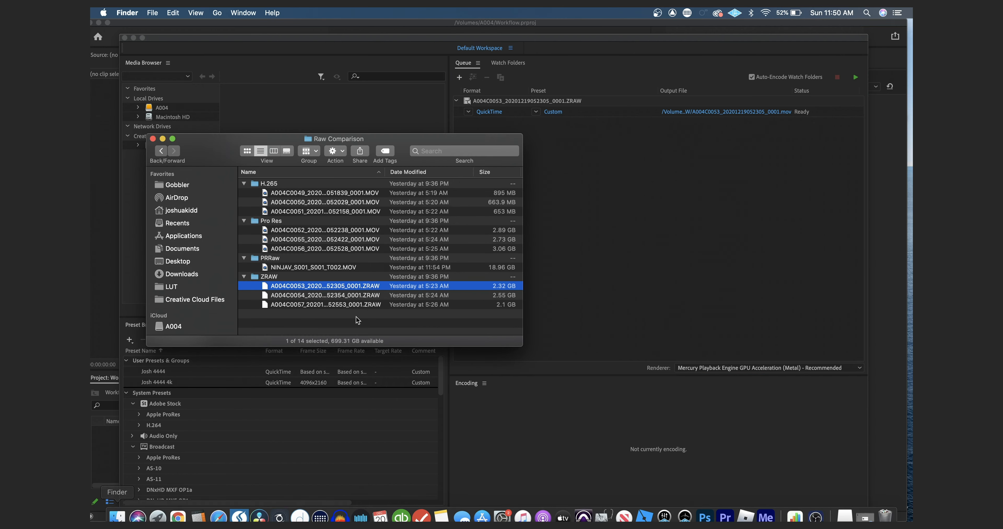
{"action": "left_click", "coordinate": [341, 264]}
{"action": "left_click_drag", "start_coordinate": [332, 268], "coordinate": [612, 203]}
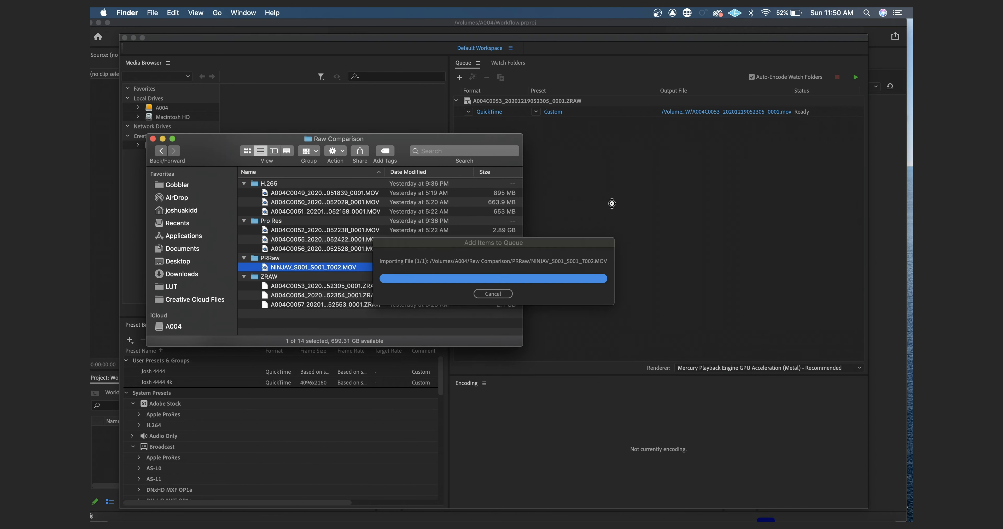
- Review the queued NINJAV clip's video export settings under the Josh 4444 preset, including the depth options, and accept them
{"action": "left_click", "coordinate": [560, 150]}
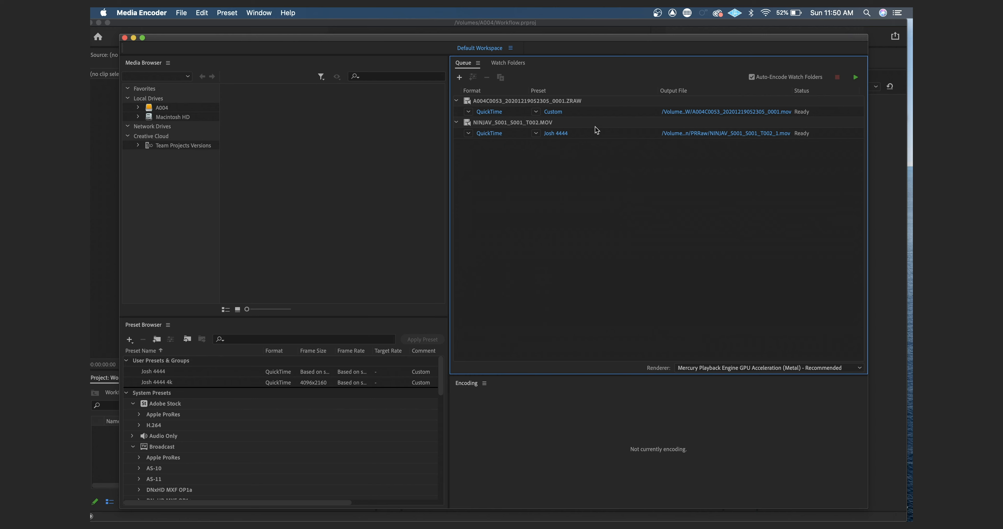
{"action": "left_click", "coordinate": [557, 134]}
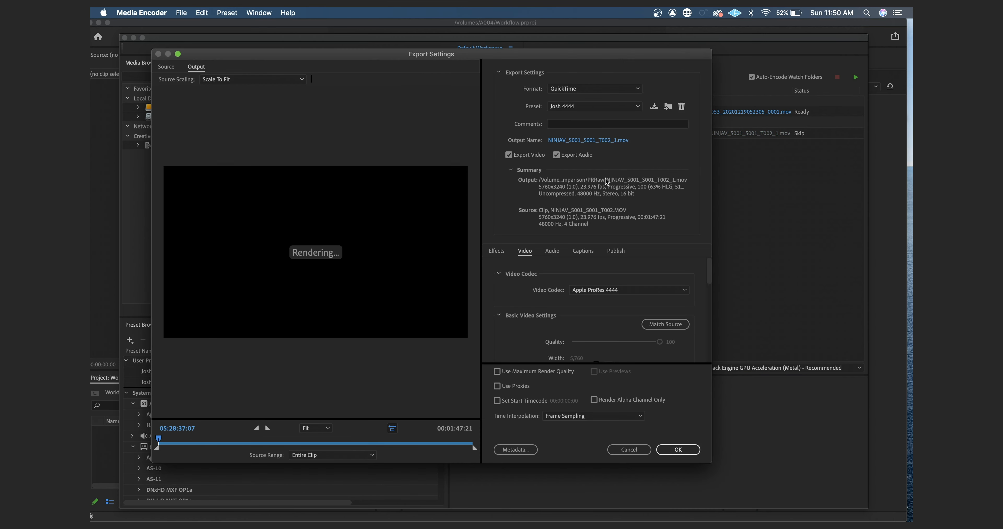
{"action": "scroll", "coordinate": [615, 300], "scroll_direction": "down", "scroll_amount": 5}
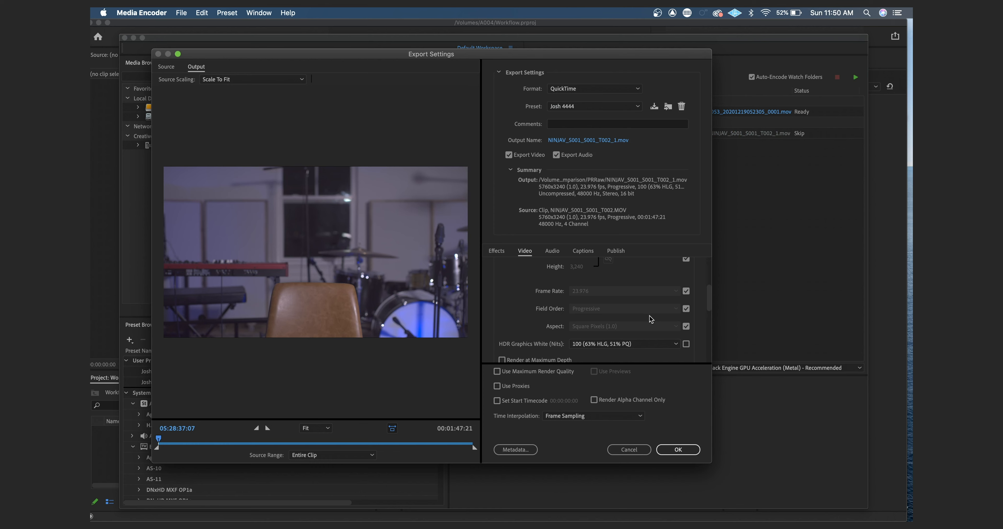
{"action": "scroll", "coordinate": [651, 319], "scroll_direction": "down", "scroll_amount": 3}
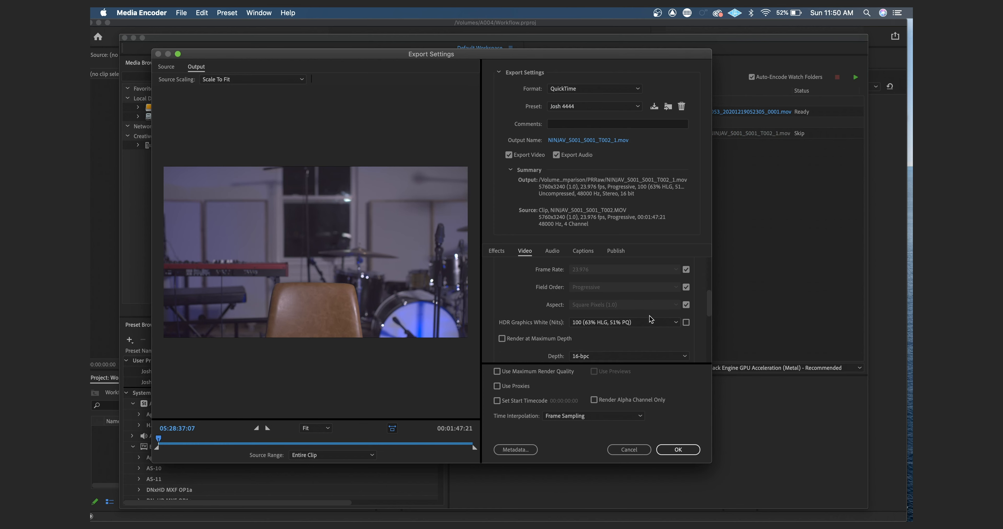
{"action": "scroll", "coordinate": [651, 319], "scroll_direction": "up", "scroll_amount": 1}
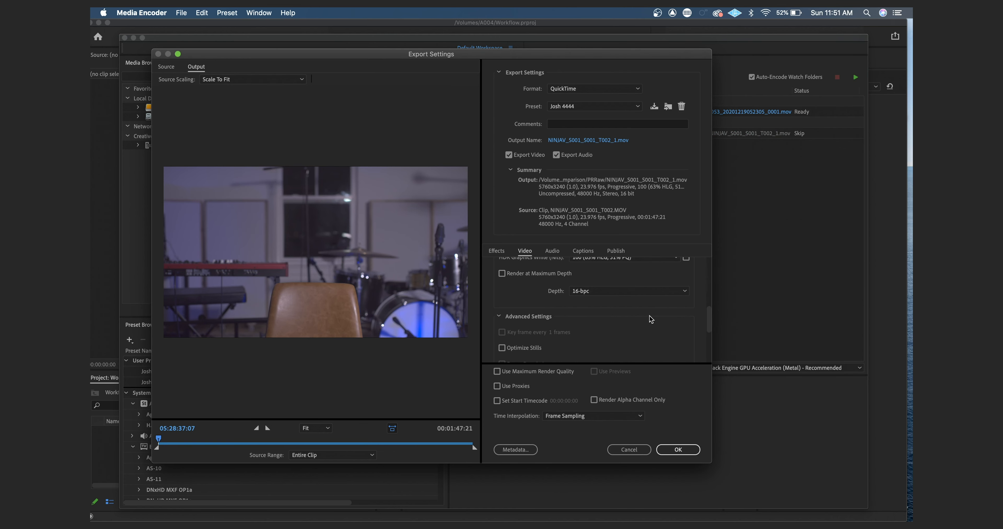
{"action": "left_click", "coordinate": [629, 293]}
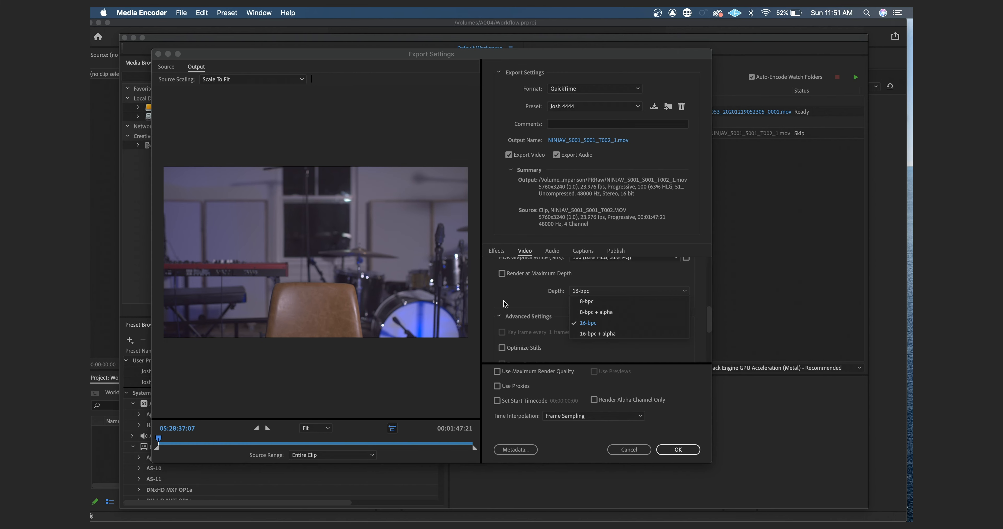
{"action": "left_click", "coordinate": [518, 300]}
{"action": "scroll", "coordinate": [519, 300], "scroll_direction": "up", "scroll_amount": 5}
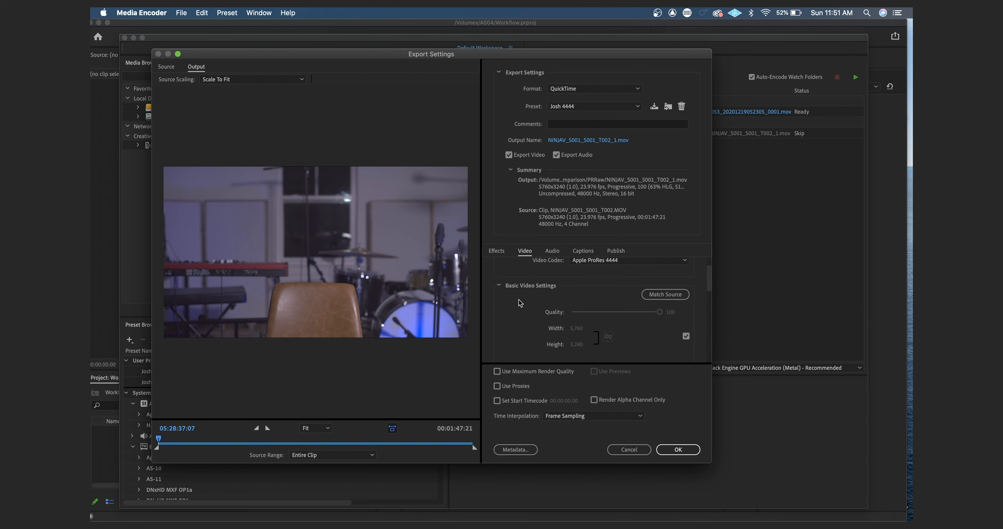
{"action": "left_click", "coordinate": [669, 449]}
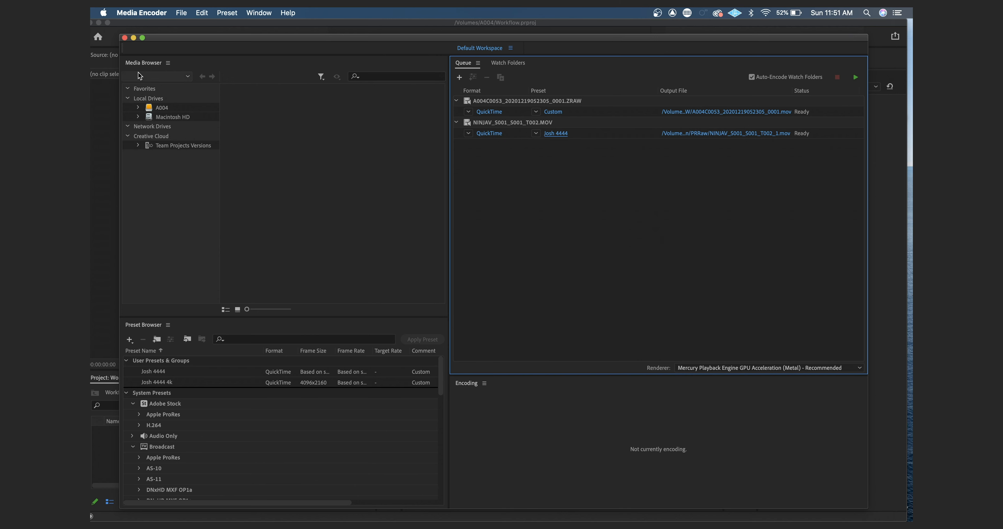
- Quit Media Encoder and import NINJAV_S001_S001_T002.MOV and the A004C0053 ZRAW clip from Finder into the Workflow project in Premiere Pro
{"action": "left_click", "coordinate": [150, 12]}
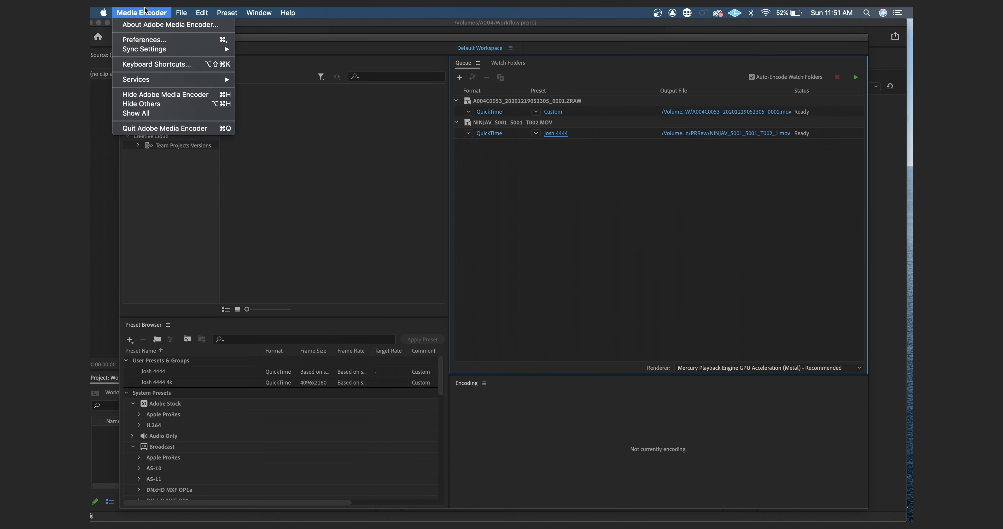
{"action": "left_click", "coordinate": [155, 128]}
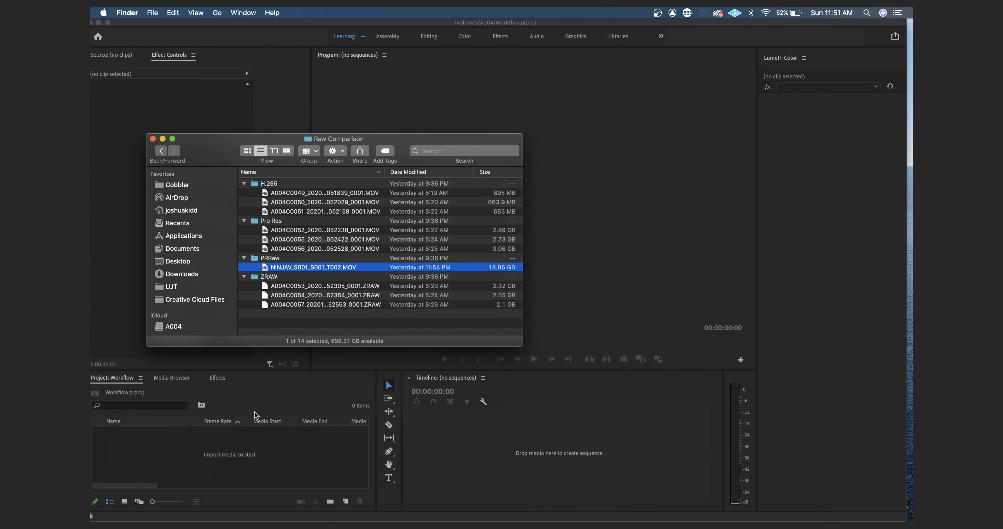
{"action": "left_click", "coordinate": [295, 286], "text": "super"}
{"action": "left_click_drag", "start_coordinate": [294, 288], "coordinate": [254, 458]}
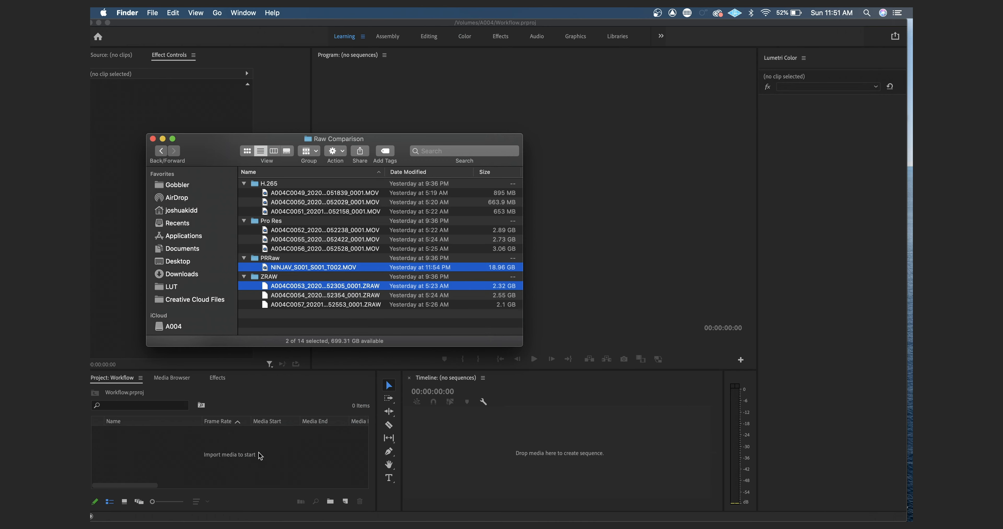
{"action": "left_click", "coordinate": [270, 455]}
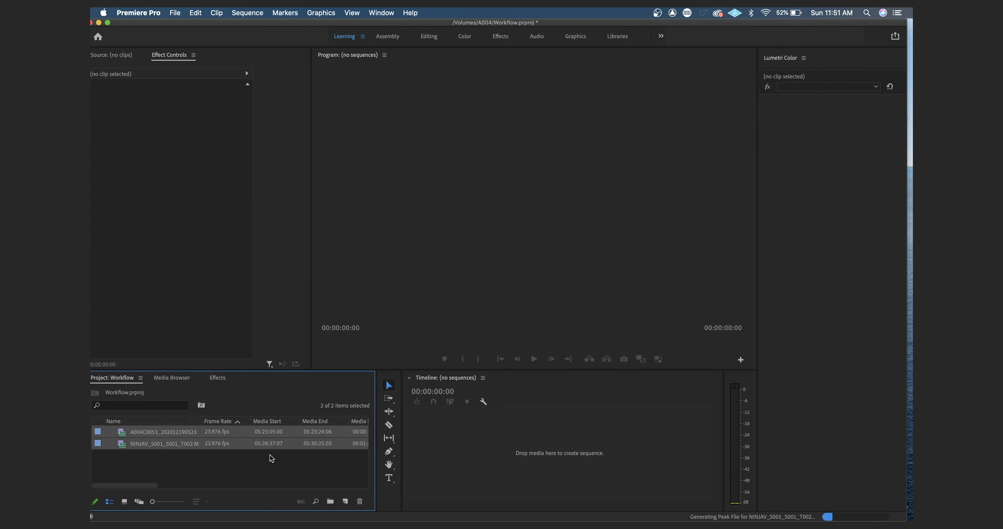
- Create a new sequence from the imported A004C0053 ZRAW clip and the NINJAV ProRes RAW clip together
{"action": "left_click", "coordinate": [180, 460]}
{"action": "left_click", "coordinate": [156, 436]}
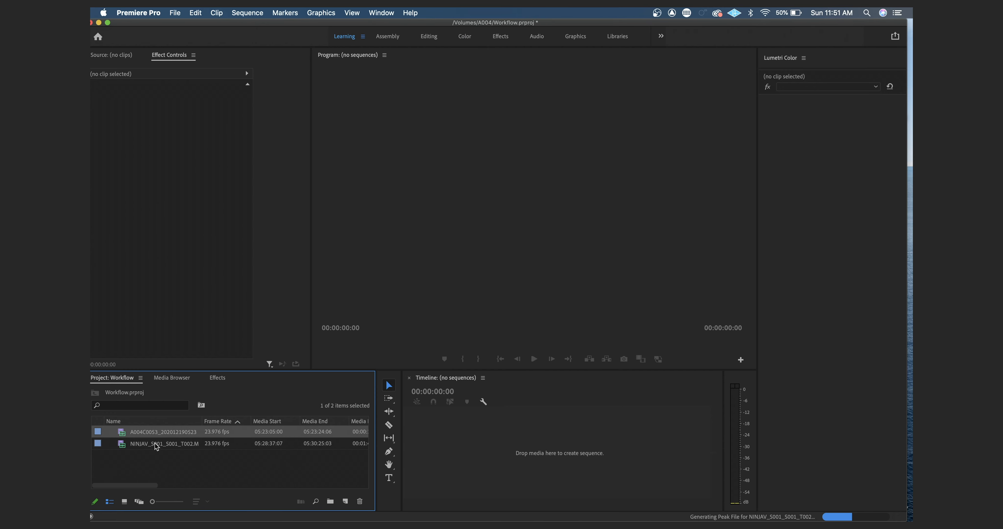
{"action": "left_click", "coordinate": [155, 446]}
{"action": "left_click", "coordinate": [164, 435], "text": "shift"}
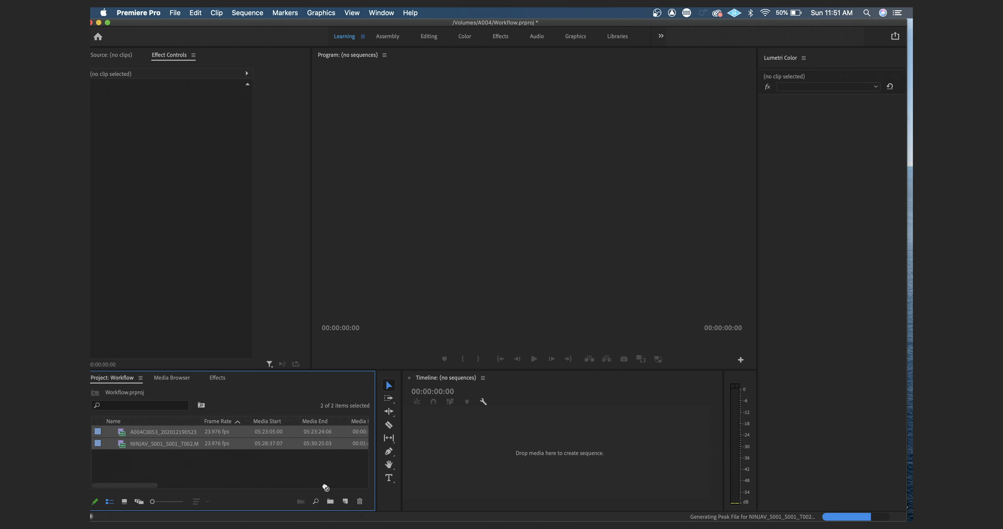
{"action": "left_click_drag", "start_coordinate": [341, 499], "coordinate": [343, 501]}
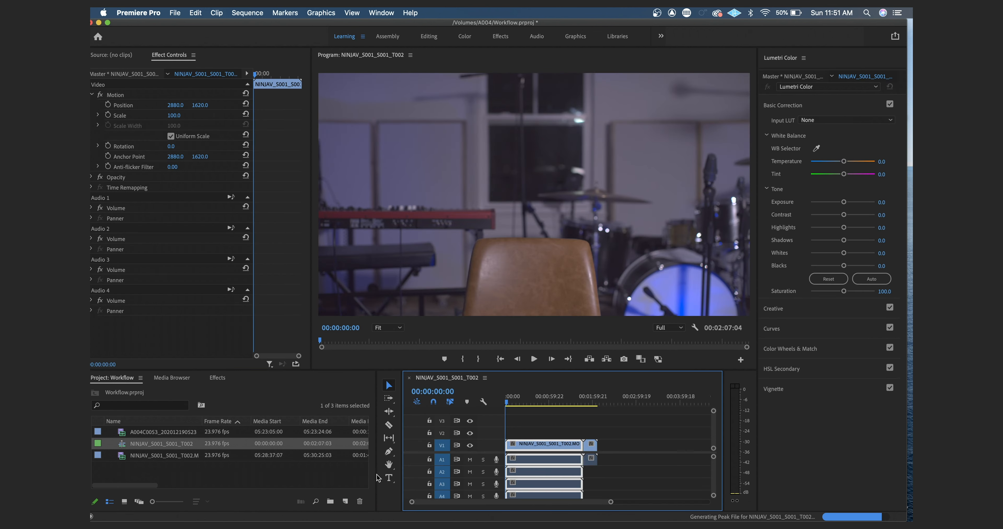
{"action": "left_click", "coordinate": [638, 474]}
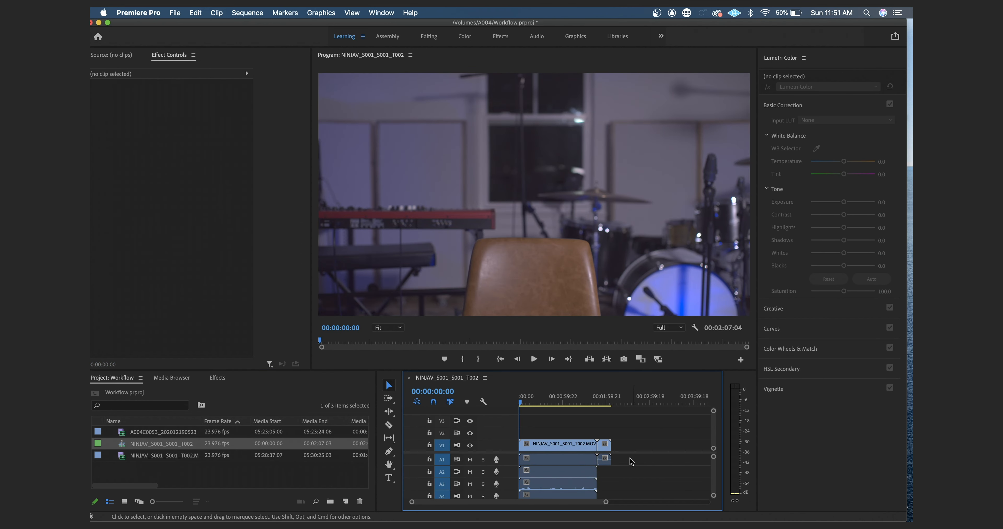
- Try lowering the NINJAV clip's Lumetri exposure to -1.9 at 00:01:11:19, and reset it to the default
{"action": "left_click", "coordinate": [560, 397]}
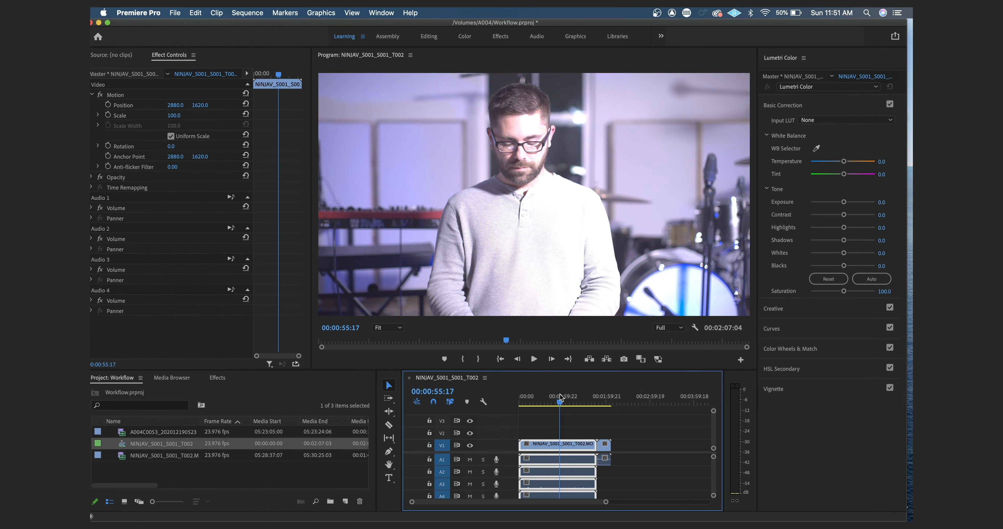
{"action": "left_click_drag", "start_coordinate": [562, 397], "coordinate": [572, 397]}
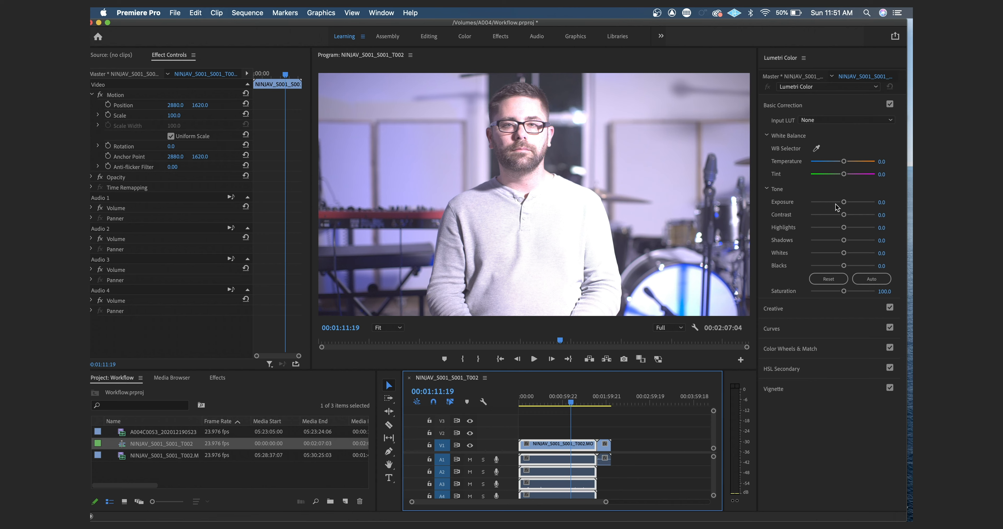
{"action": "left_click_drag", "start_coordinate": [844, 201], "coordinate": [830, 203]}
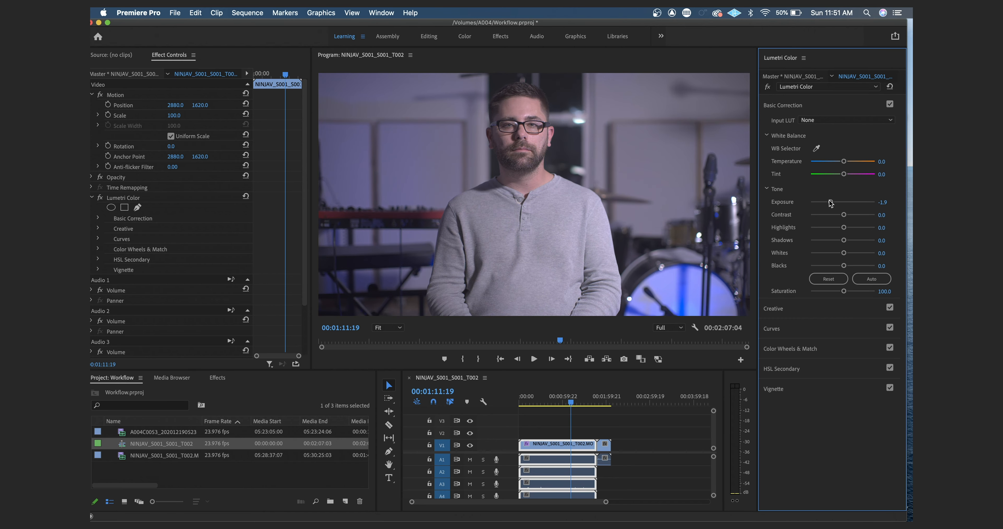
{"action": "double_click", "coordinate": [831, 202]}
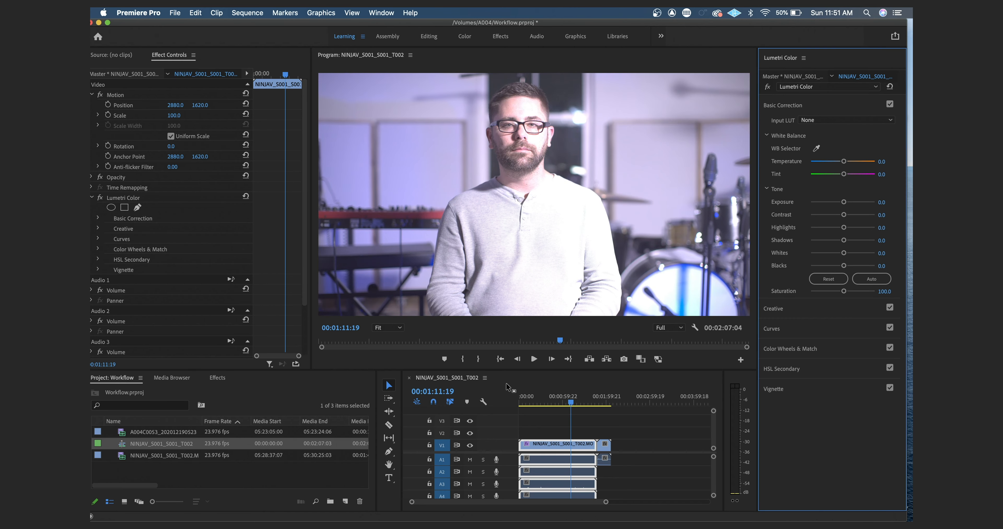
- Inspect the NINJAV master clip's ProRes RAW source settings and scrub through both clips in the sequence
{"action": "left_click", "coordinate": [128, 74]}
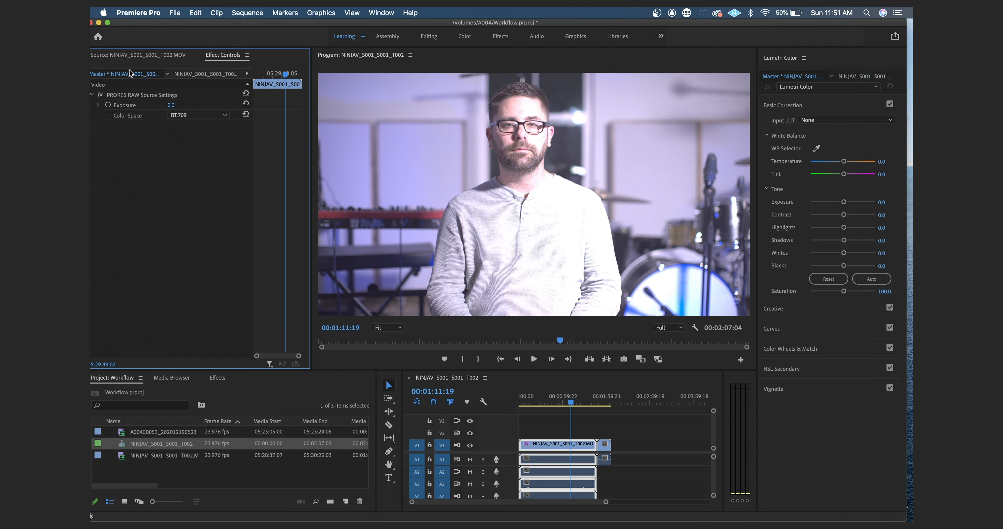
{"action": "left_click", "coordinate": [212, 74]}
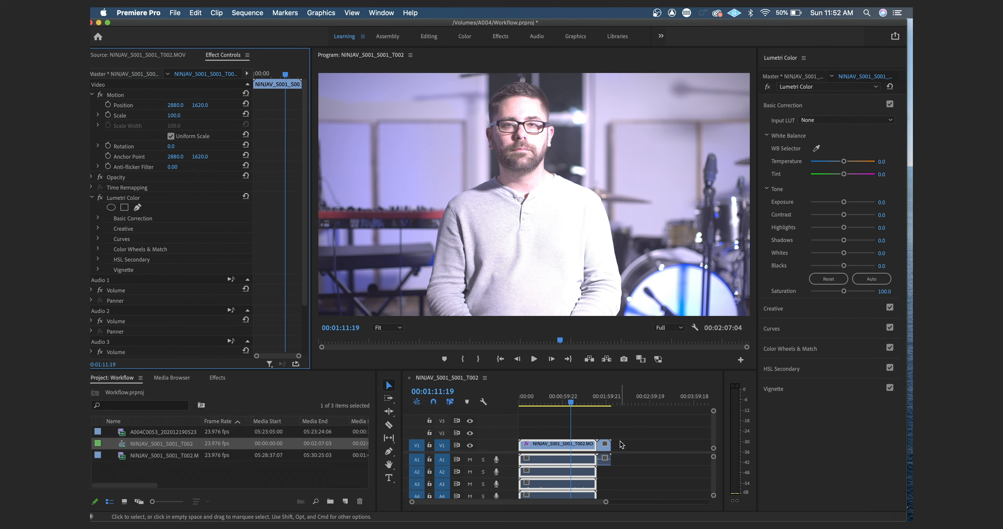
{"action": "left_click", "coordinate": [542, 401]}
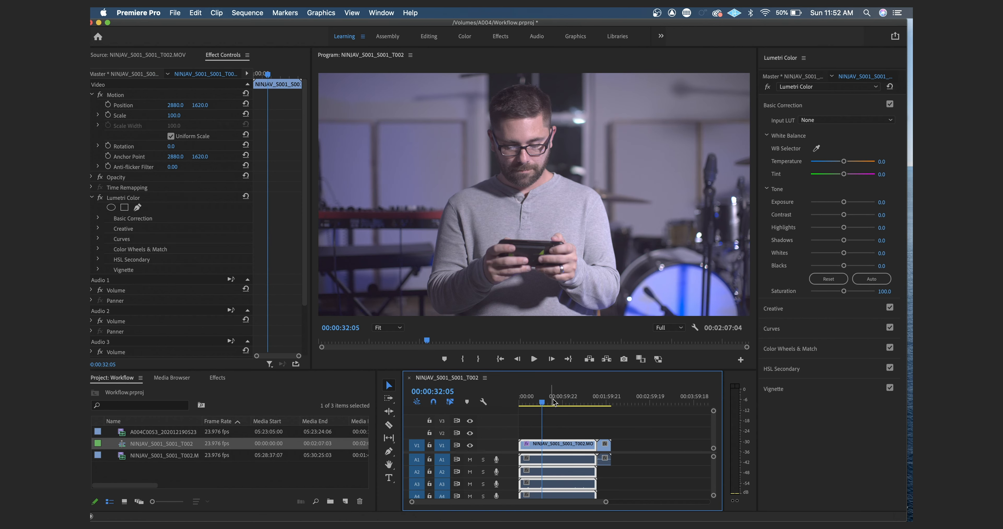
{"action": "left_click", "coordinate": [592, 401]}
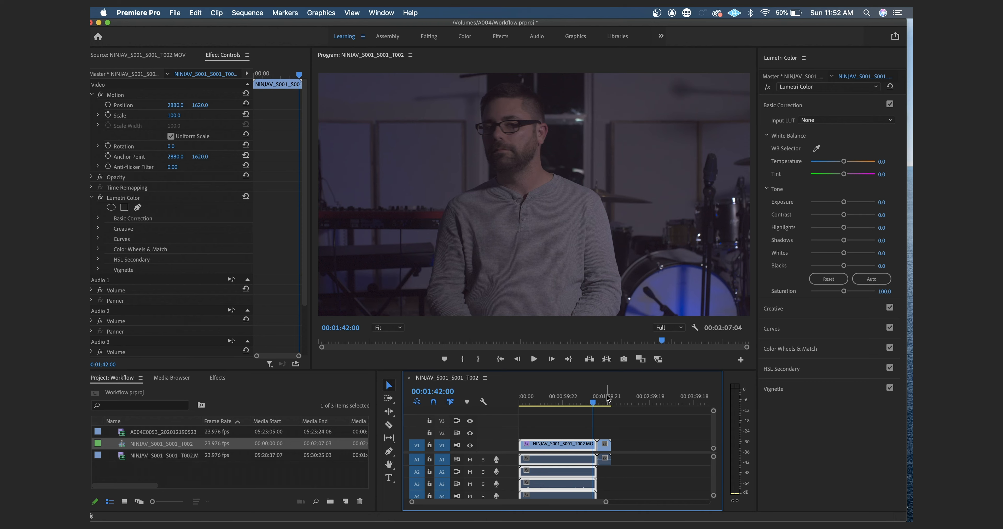
{"action": "left_click", "coordinate": [607, 400]}
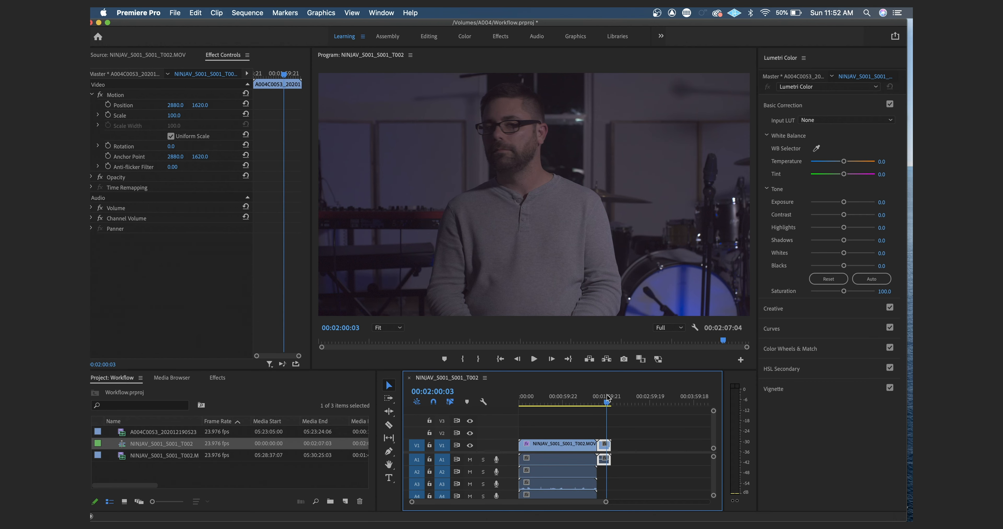
{"action": "left_click_drag", "start_coordinate": [607, 397], "coordinate": [597, 388]}
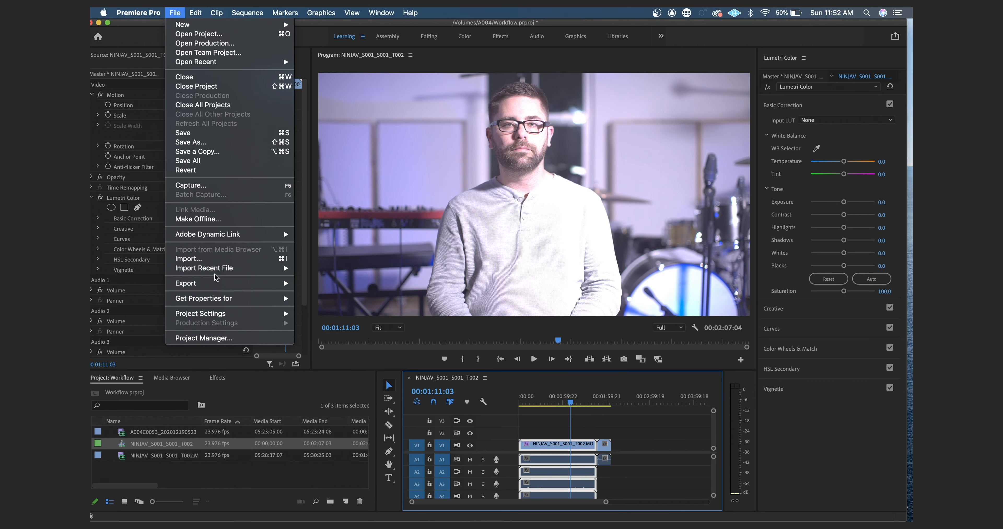
- Open Project Manager and set the Consolidate and Transcode source to Individual Clips
{"action": "left_click", "coordinate": [204, 338]}
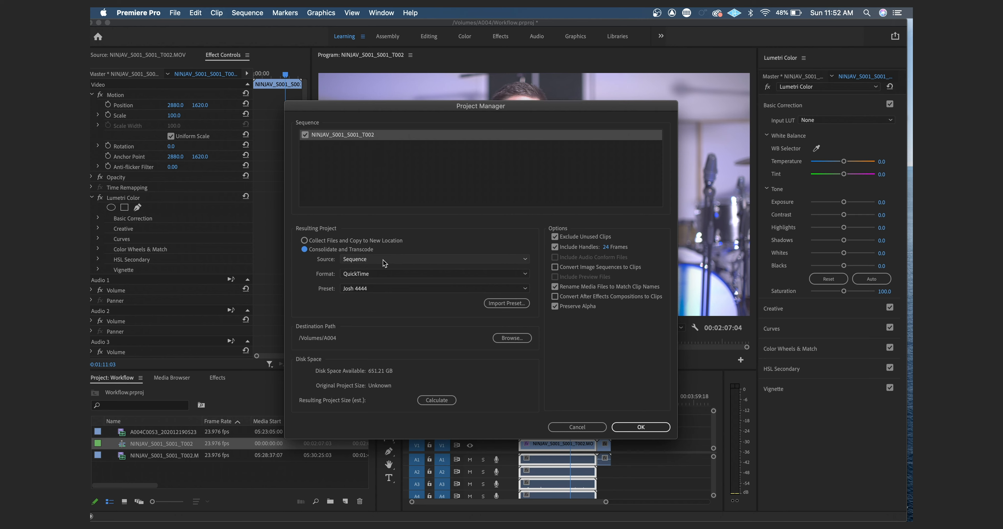
{"action": "left_click", "coordinate": [383, 260]}
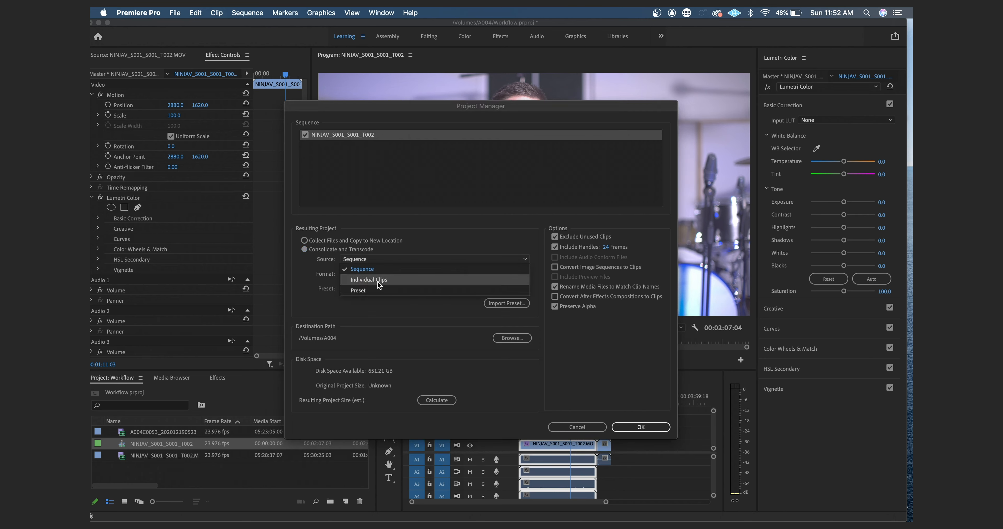
{"action": "left_click", "coordinate": [378, 282]}
{"action": "left_click", "coordinate": [375, 258]}
{"action": "left_click", "coordinate": [373, 270]}
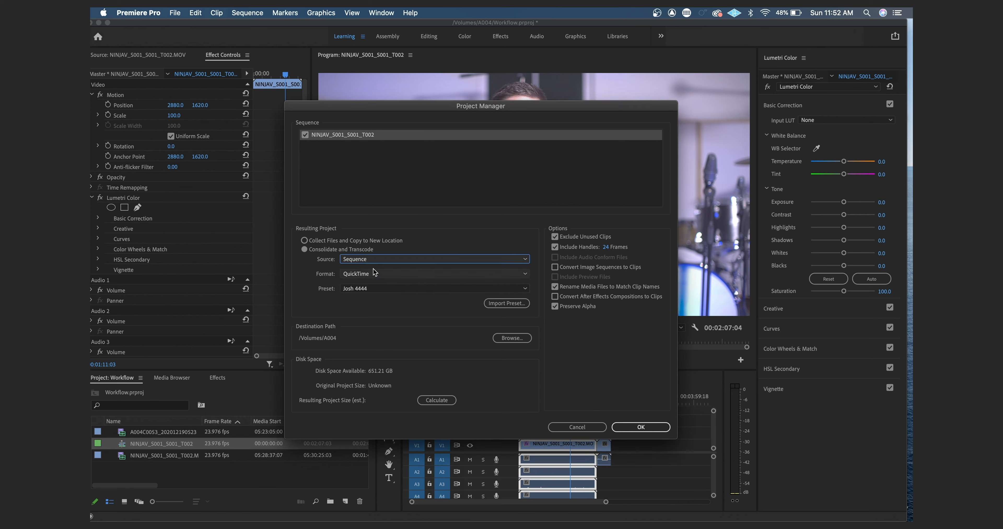
{"action": "left_click", "coordinate": [388, 259]}
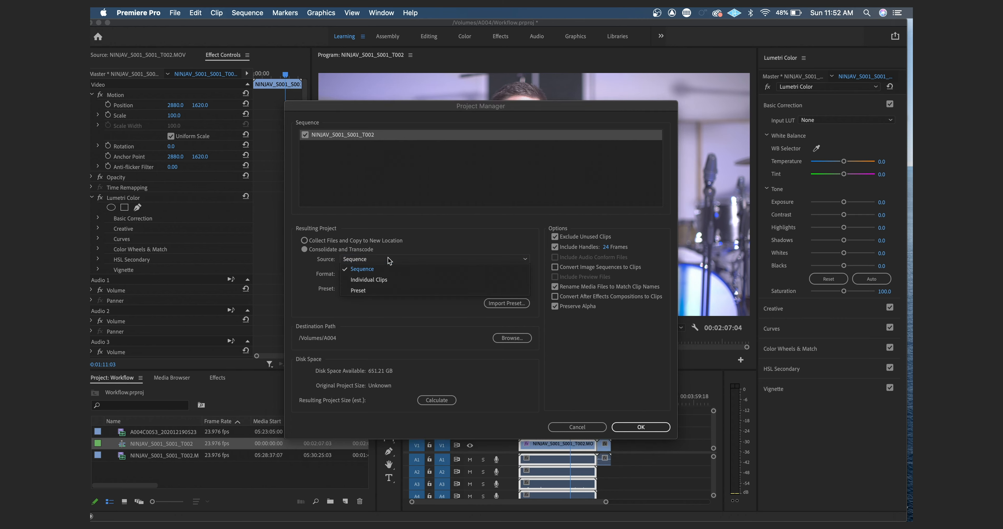
{"action": "left_click", "coordinate": [380, 282]}
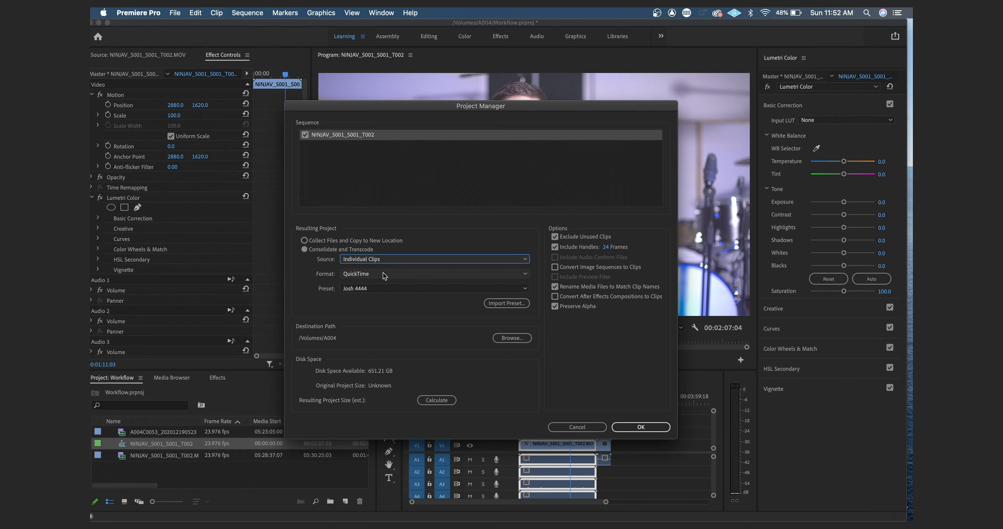
- Look through the QuickTime transcode presets, keep Josh 4444, and cancel the project consolidation
{"action": "left_click", "coordinate": [376, 290]}
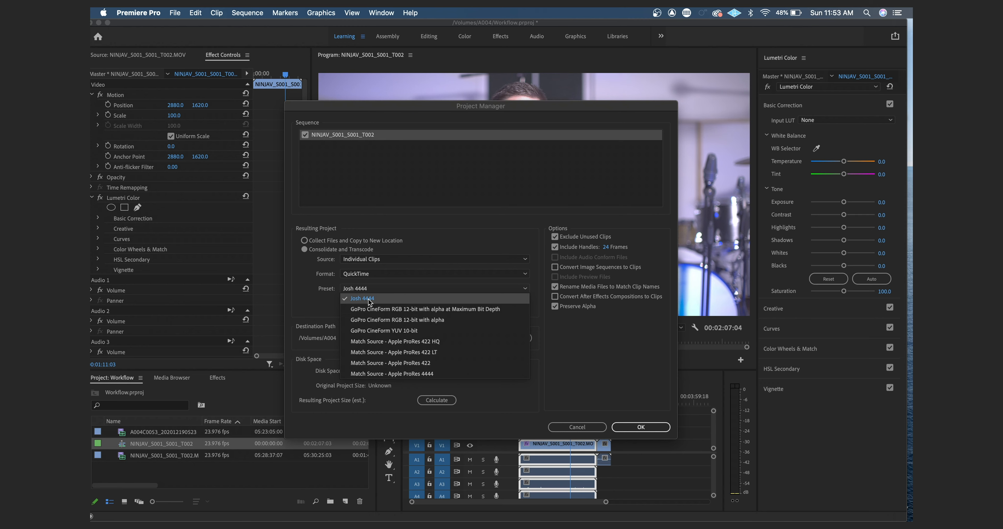
{"action": "left_click", "coordinate": [342, 295]}
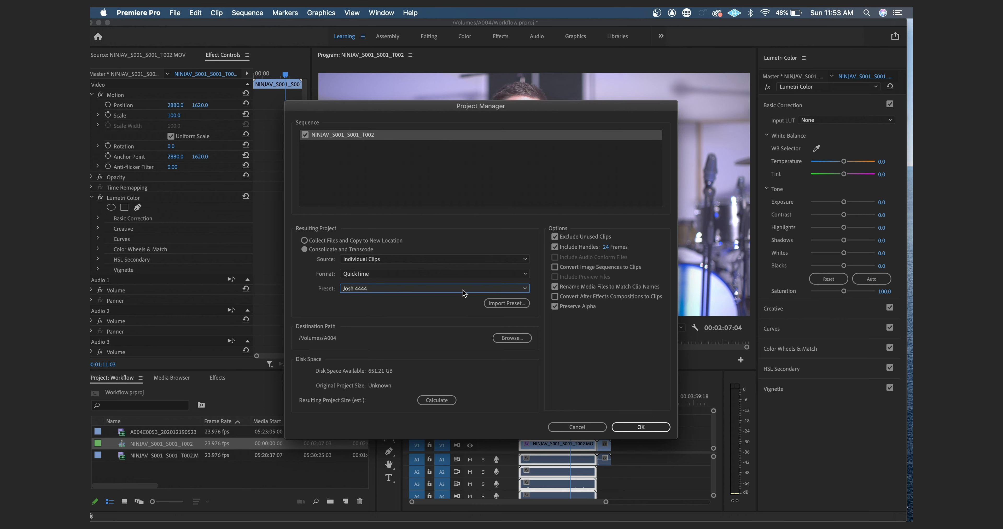
{"action": "left_click", "coordinate": [588, 430]}
- Split the NINJAV clip in the sequence at 00:00:49:16
{"action": "left_click", "coordinate": [543, 401]}
{"action": "left_click_drag", "start_coordinate": [543, 401], "coordinate": [555, 405]}
{"action": "key", "text": "super+k"}
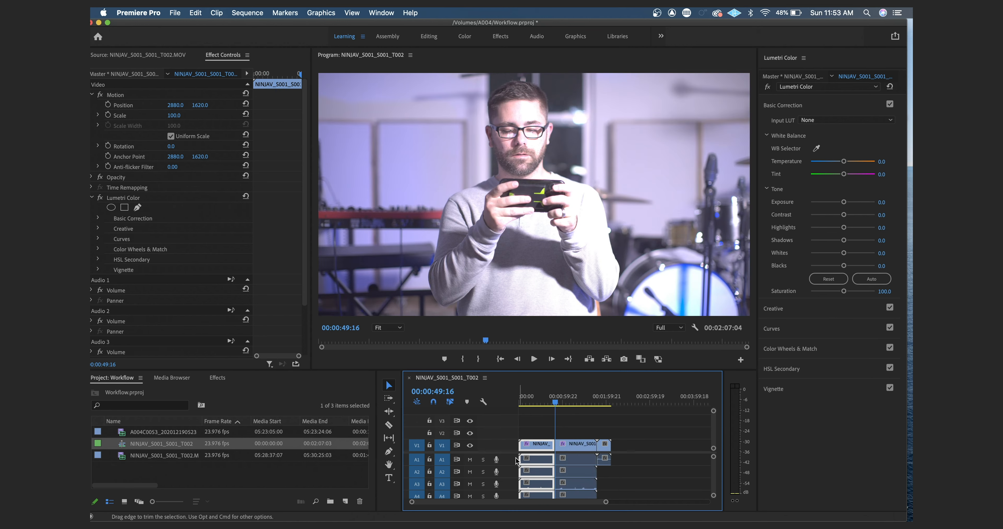
- Delete the NINJAV segment before the cut and move the remaining NINJAV and ZRAW clips back to the sequence start
{"action": "key", "text": "Delete"}
{"action": "left_click_drag", "start_coordinate": [580, 444], "coordinate": [543, 445]}
{"action": "left_click_drag", "start_coordinate": [604, 445], "coordinate": [568, 452]}
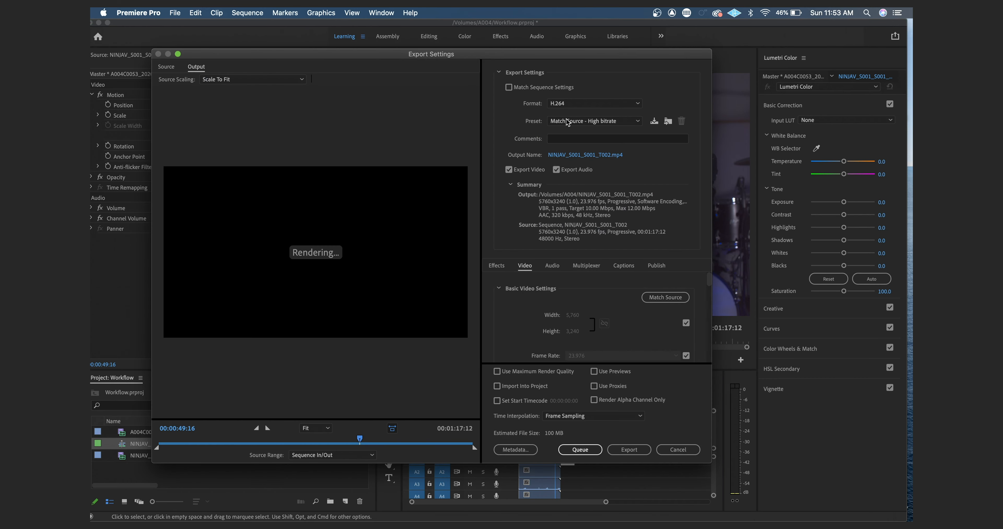
- Set the sequence's export format to QuickTime
{"action": "left_click", "coordinate": [568, 121]}
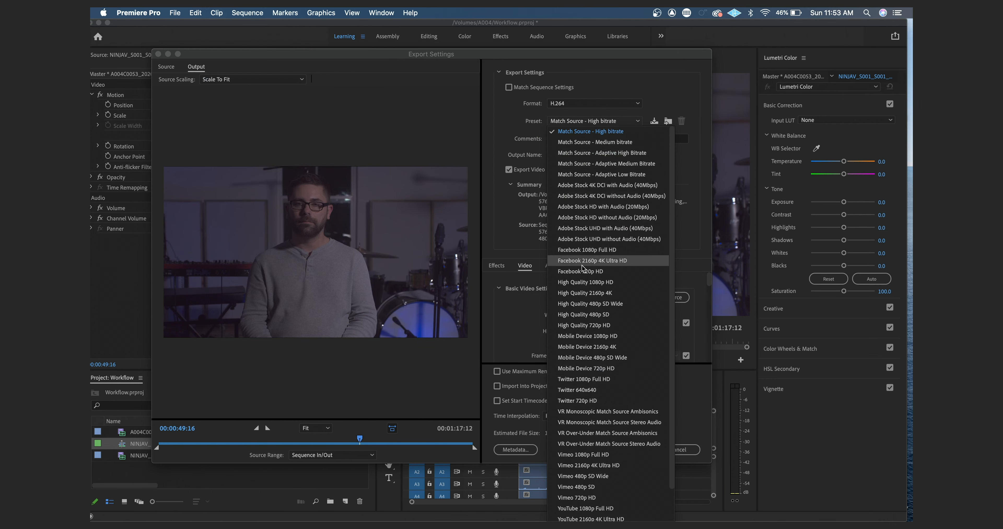
{"action": "left_click", "coordinate": [565, 104]}
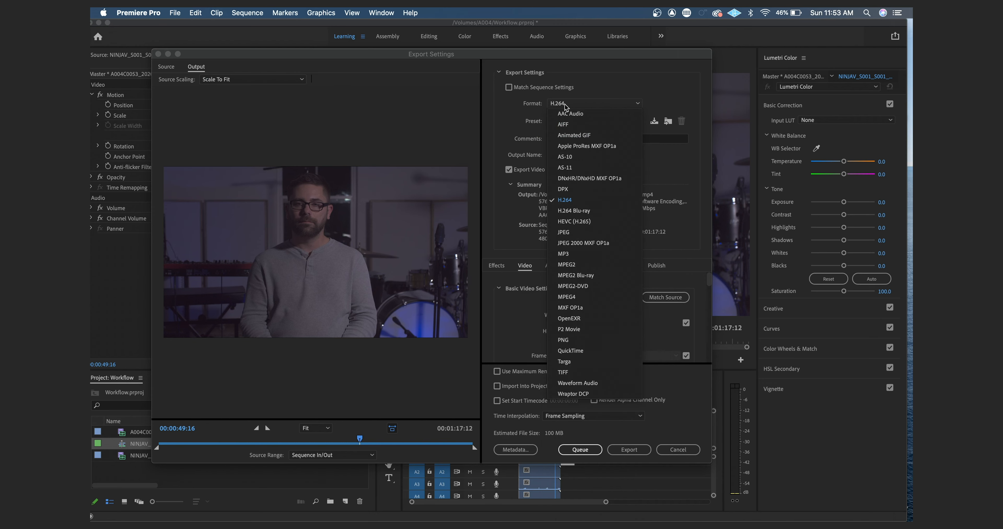
{"action": "left_click", "coordinate": [565, 104]}
{"action": "left_click", "coordinate": [574, 100]}
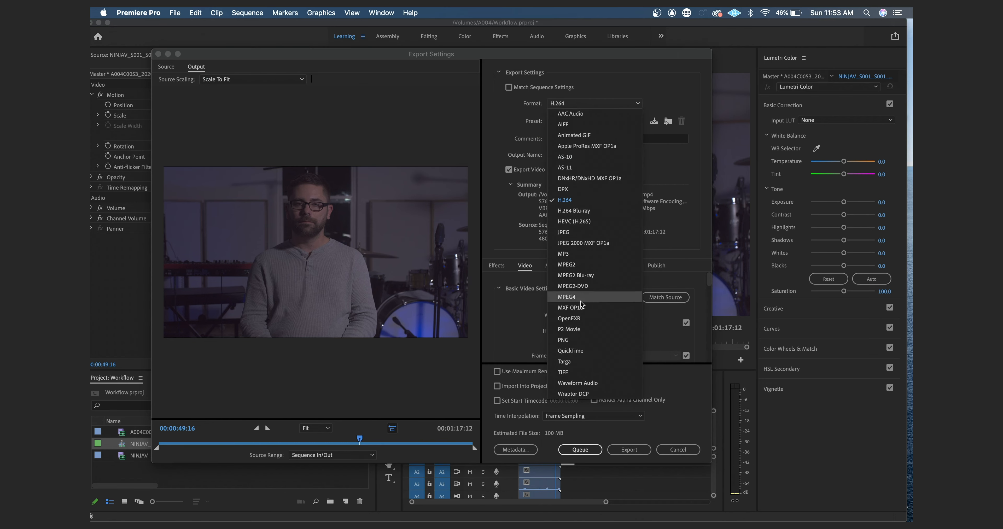
{"action": "left_click", "coordinate": [580, 351]}
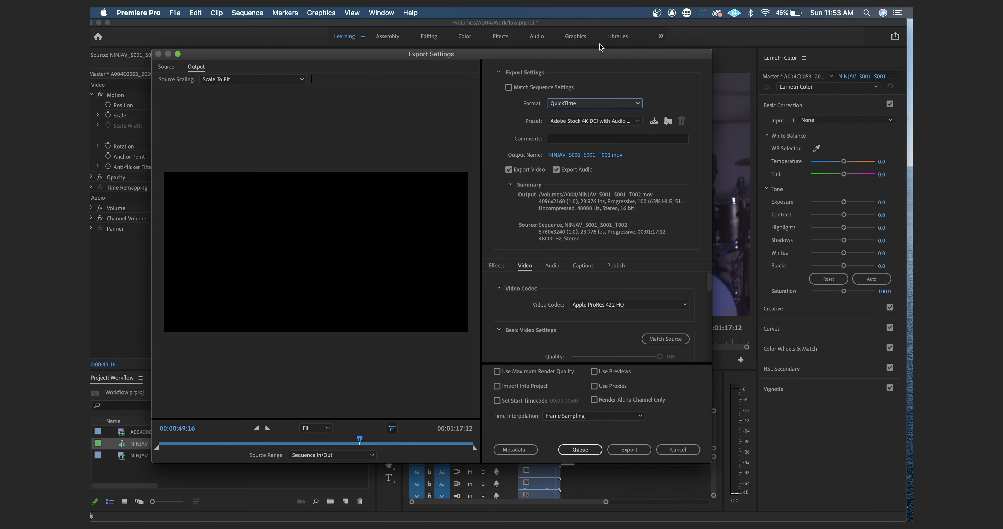
- Choose the Josh 4444 export preset, review its video settings down to the bit depth, and cancel the export
{"action": "left_click", "coordinate": [578, 121]}
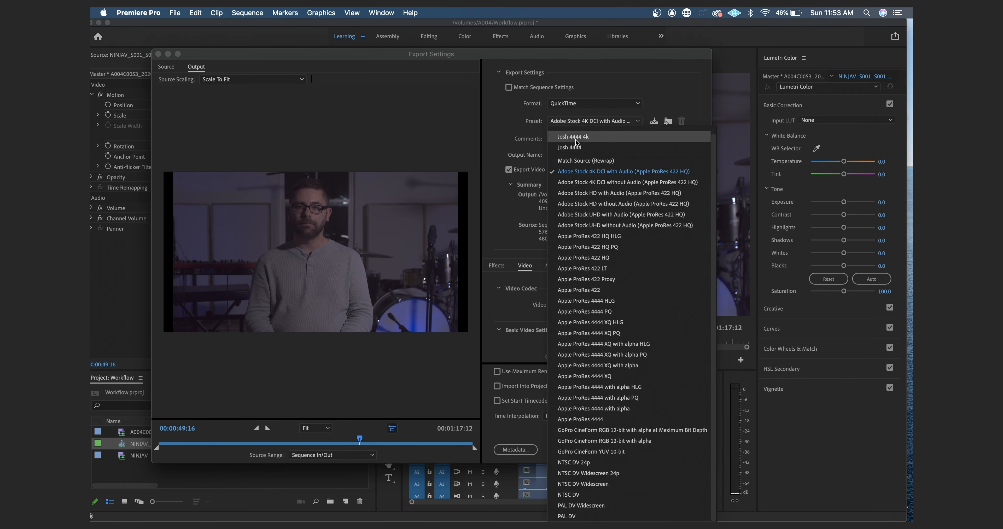
{"action": "left_click", "coordinate": [576, 136]}
{"action": "left_click", "coordinate": [574, 121]}
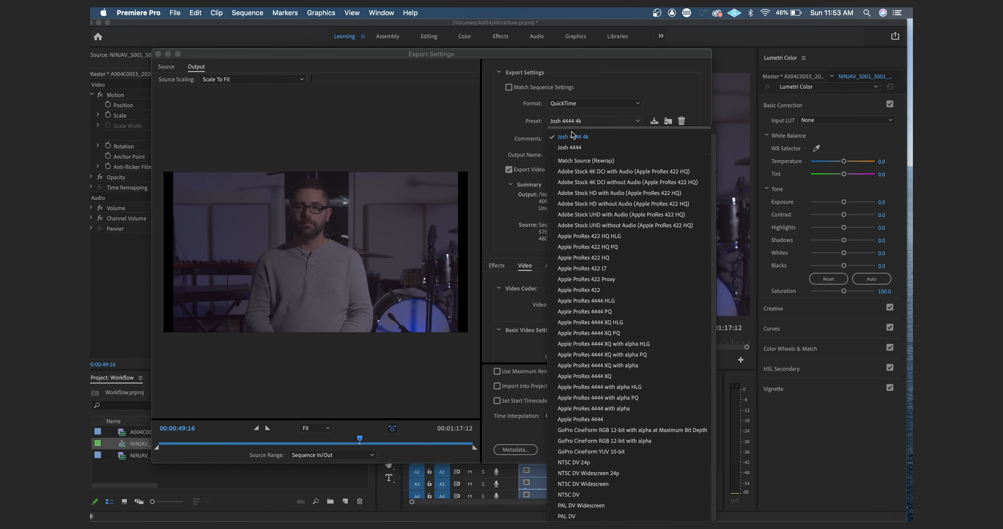
{"action": "left_click", "coordinate": [572, 148]}
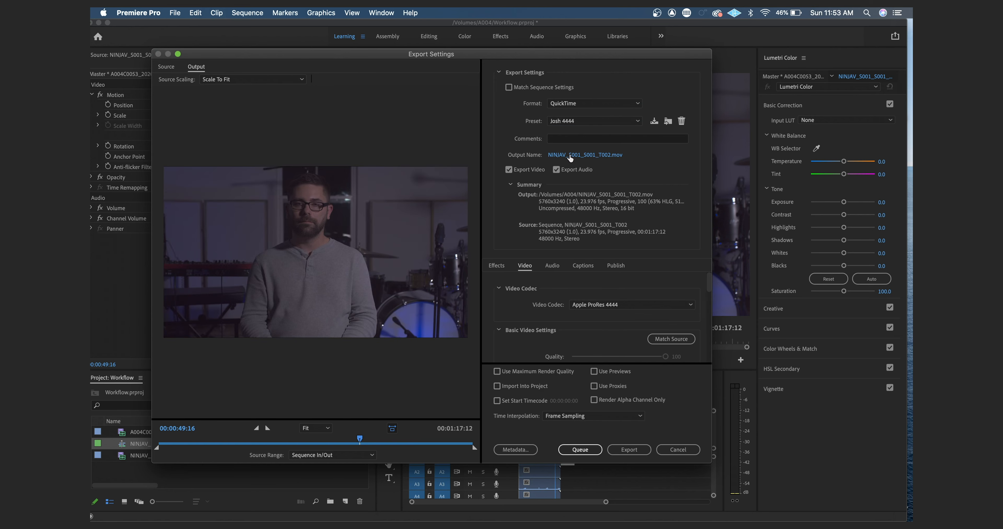
{"action": "left_click_drag", "start_coordinate": [709, 295], "coordinate": [708, 320]}
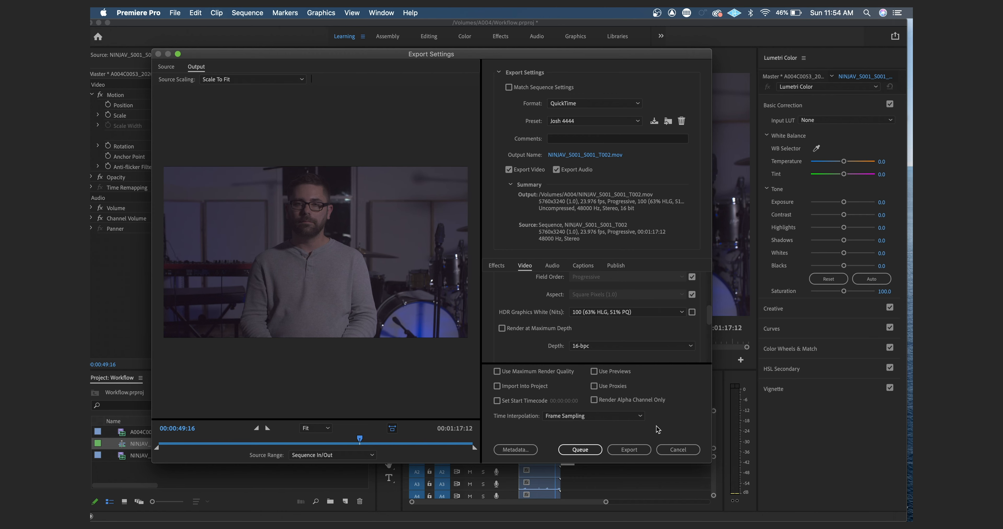
{"action": "left_click", "coordinate": [678, 449]}
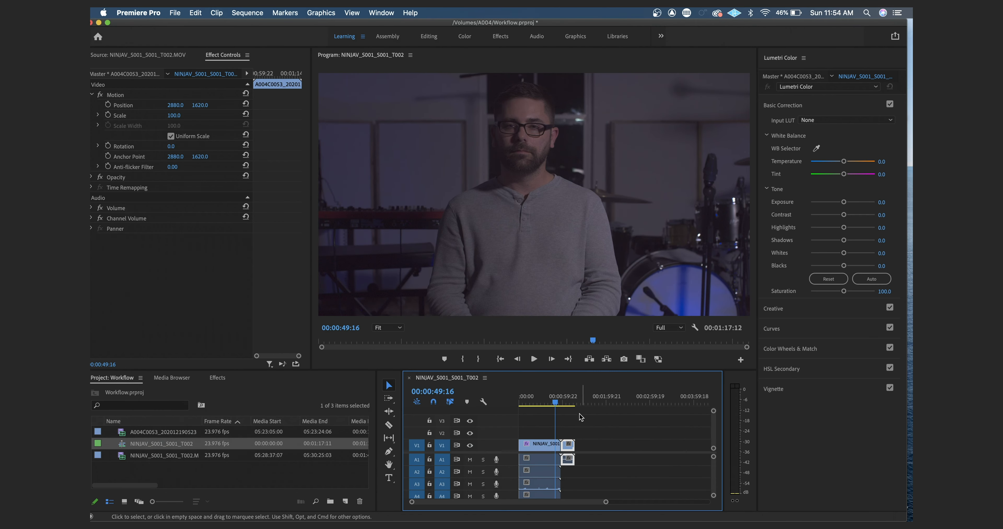
- Scrub through the ZRAW and NINJAV clips in the sequence to compare their footage
{"action": "left_click", "coordinate": [539, 399]}
{"action": "left_click_drag", "start_coordinate": [540, 400], "coordinate": [571, 401]}
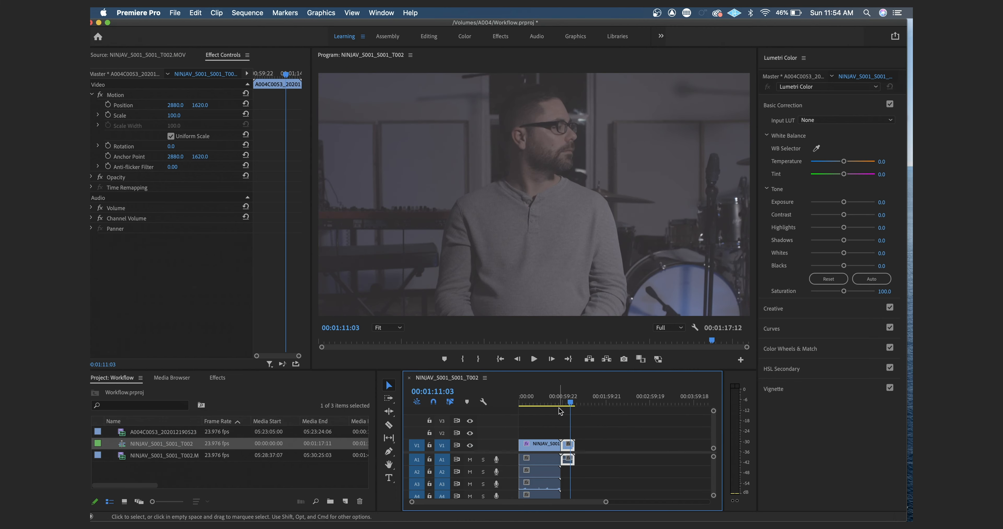
{"action": "left_click", "coordinate": [538, 402]}
{"action": "left_click_drag", "start_coordinate": [538, 403], "coordinate": [547, 401]}
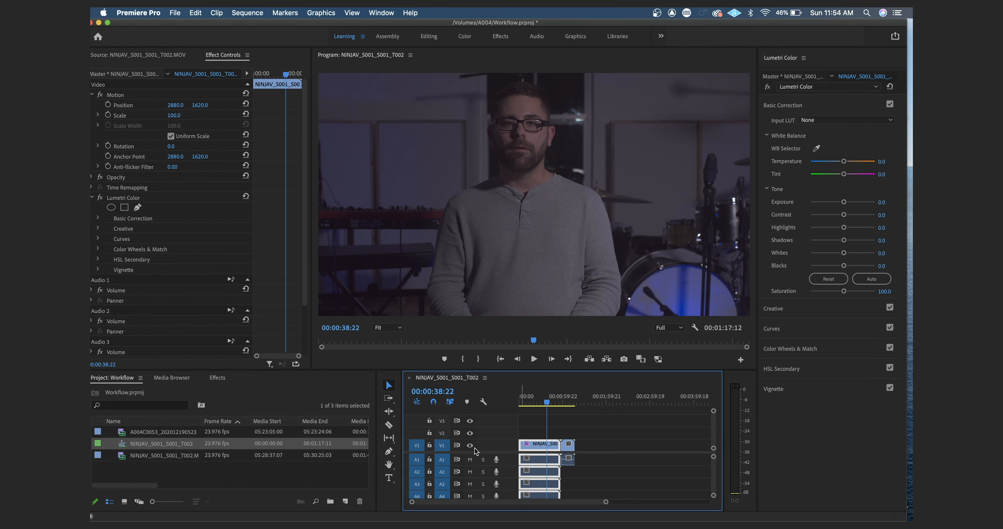
- Switch to DaVinci Resolve and create a new project named Workflow
{"action": "mouse_move", "coordinate": [272, 520]}
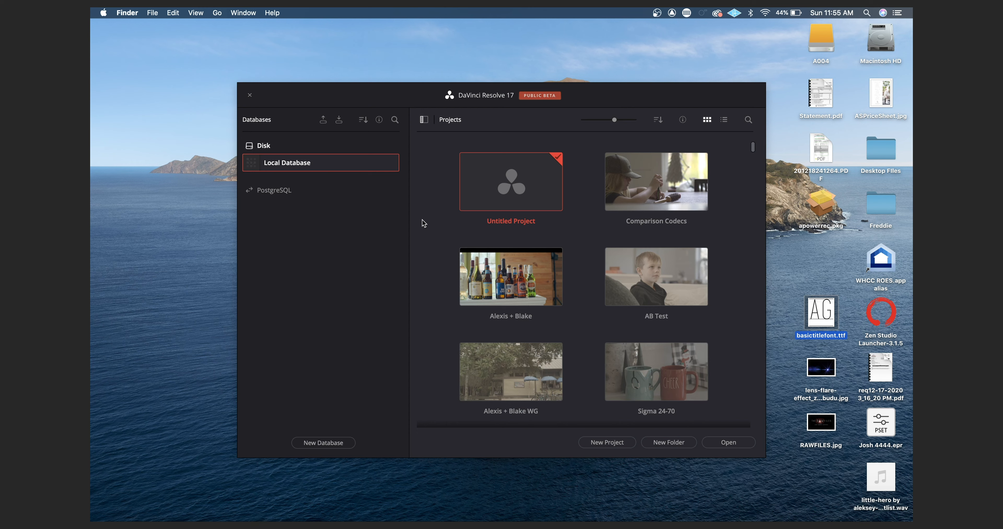
{"action": "left_click", "coordinate": [619, 445]}
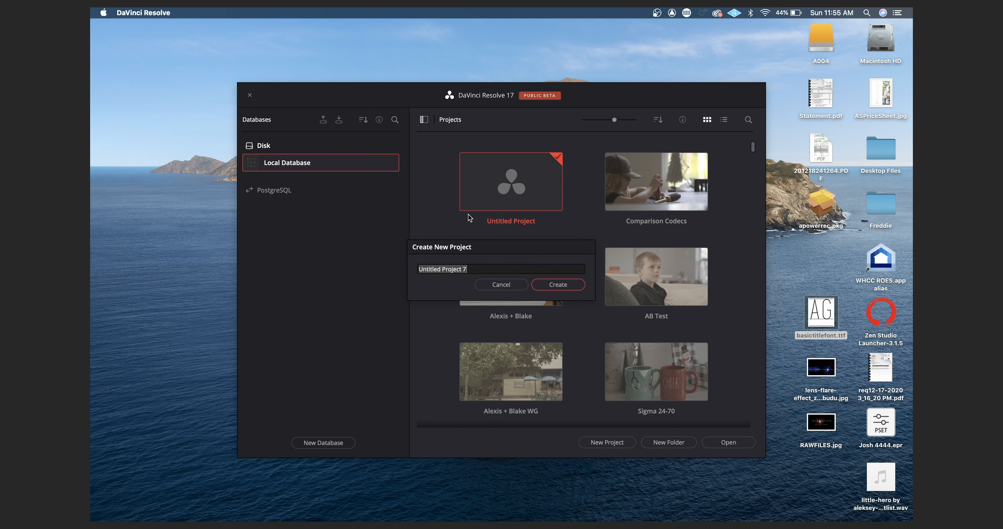
{"action": "type", "text": "Workflow"}
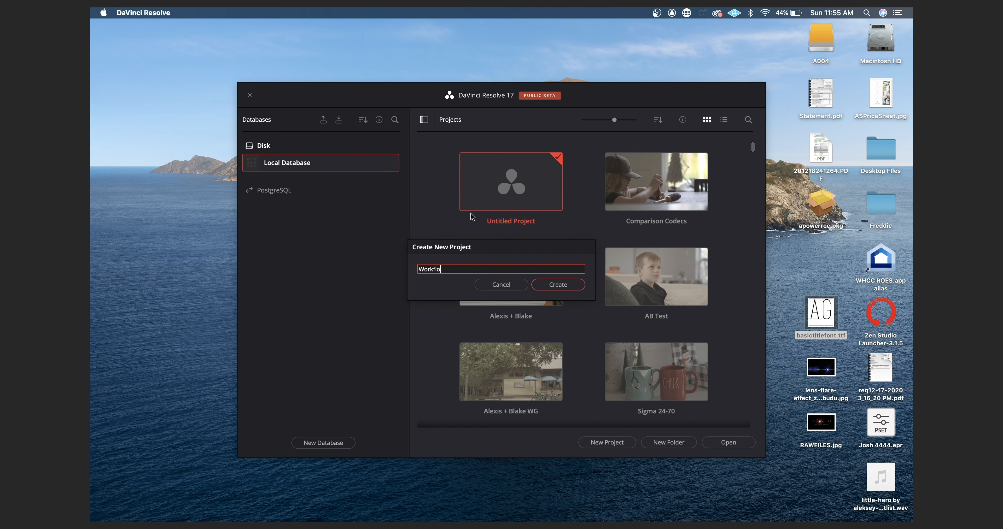
{"action": "key", "text": "Return"}
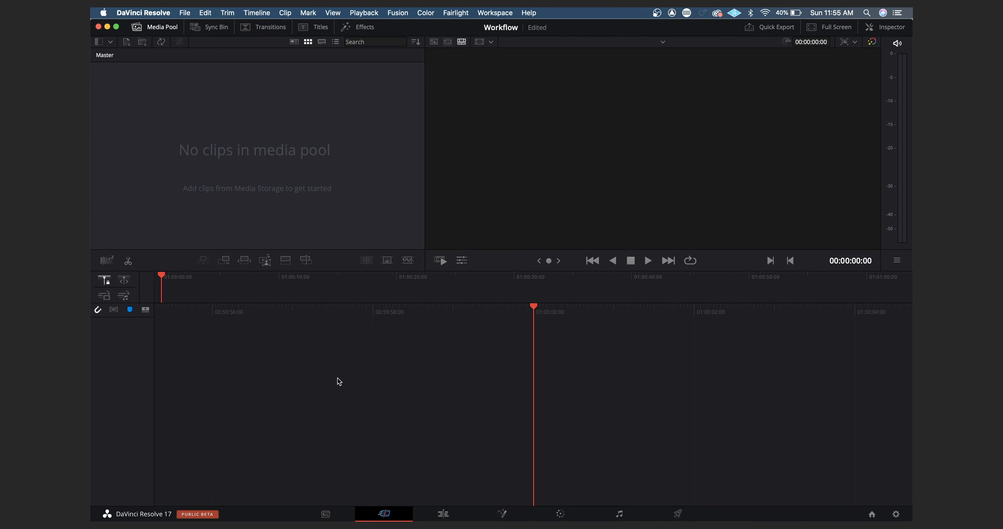
- Browse the A004 volume in media storage and load CUTS.mov into the source viewer
{"action": "left_click", "coordinate": [326, 513]}
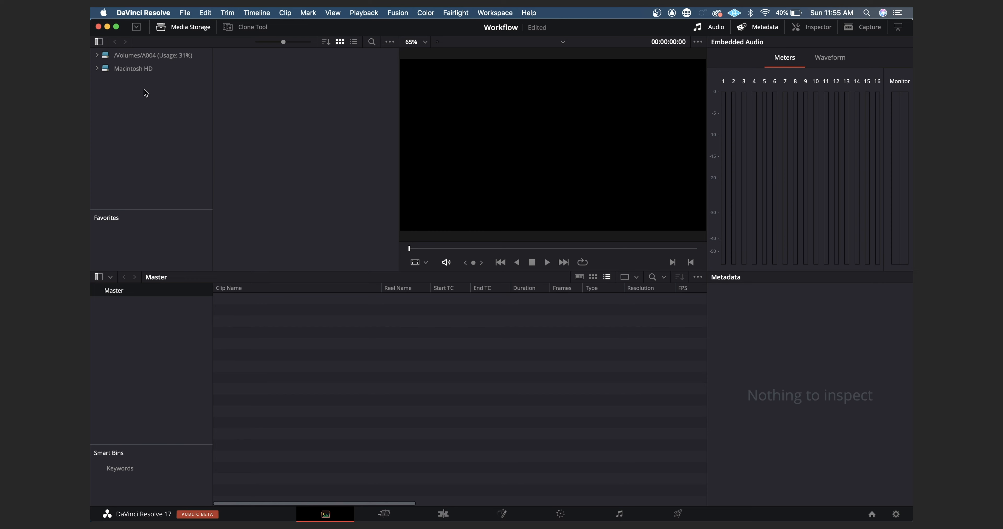
{"action": "left_click", "coordinate": [154, 58]}
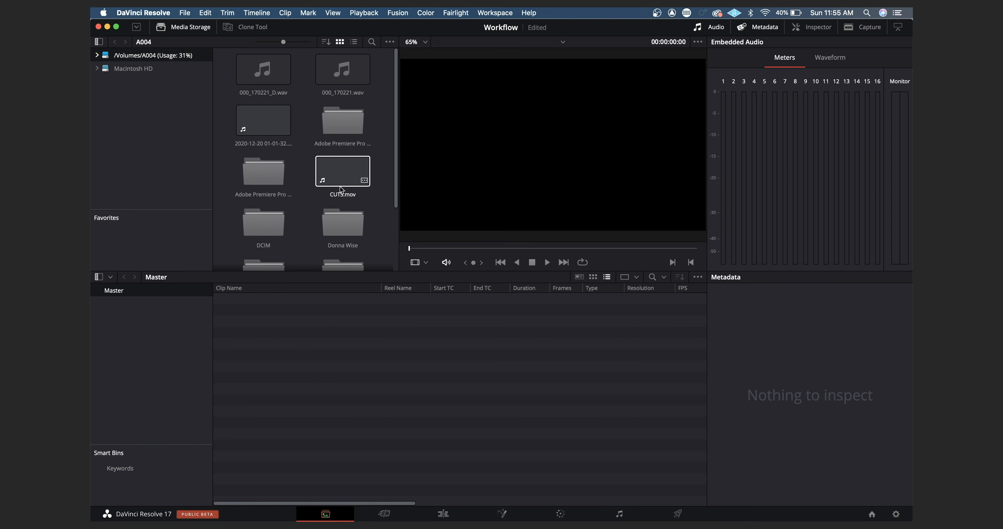
{"action": "scroll", "coordinate": [339, 186], "scroll_direction": "down", "scroll_amount": 4}
{"action": "scroll", "coordinate": [339, 185], "scroll_direction": "up", "scroll_amount": 4}
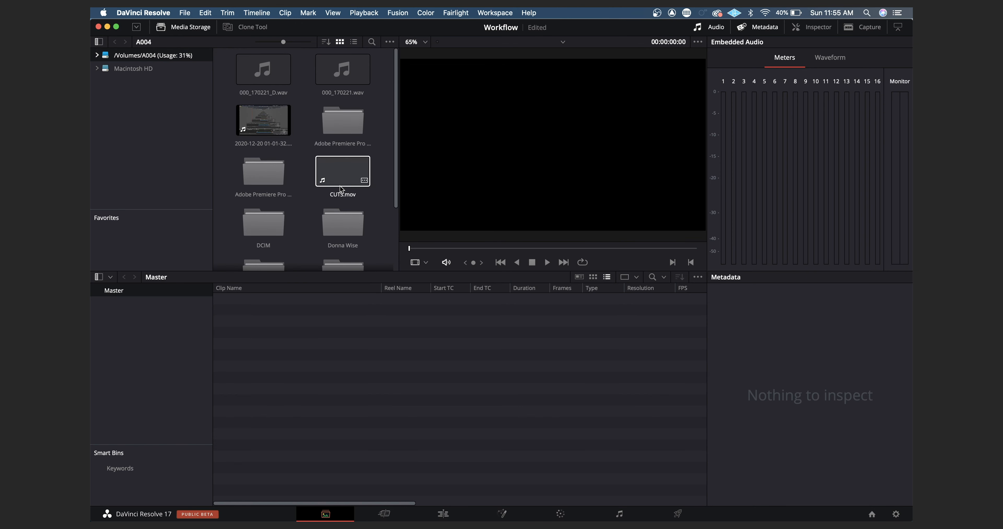
{"action": "left_click", "coordinate": [356, 168]}
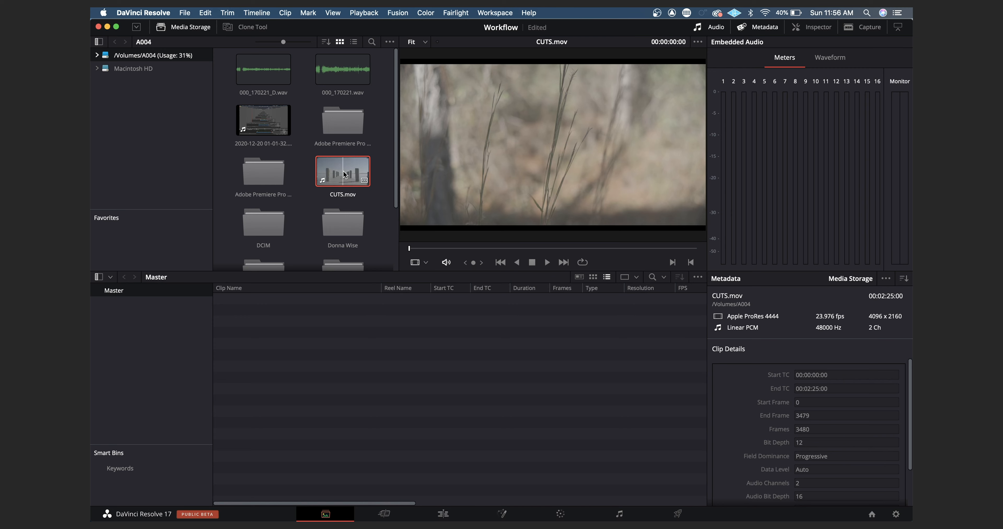
- Examine CUTS.mov frame by frame around the cut near 00:00:05:23, and scrub on to the next shot
{"action": "left_click", "coordinate": [416, 248]}
{"action": "left_click_drag", "start_coordinate": [417, 247], "coordinate": [421, 249]}
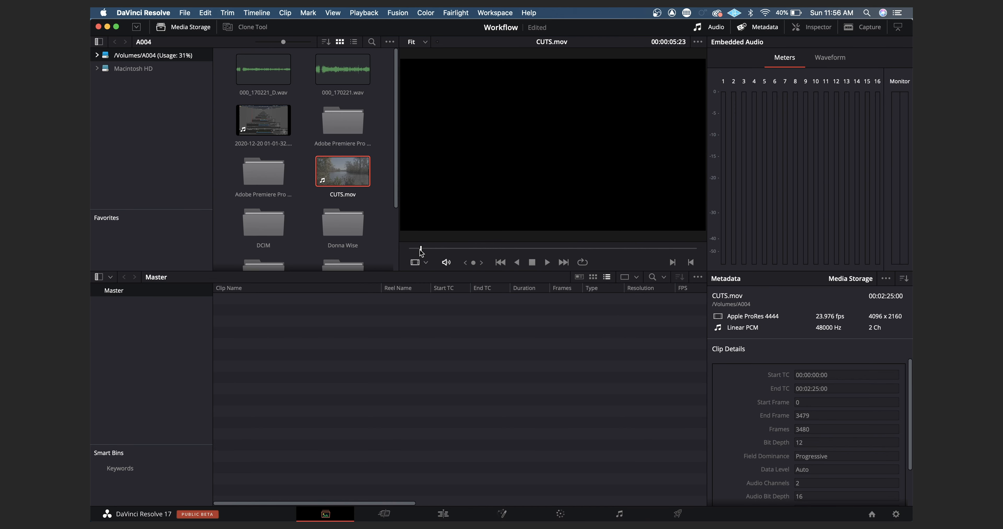
{"action": "left_click_drag", "start_coordinate": [421, 249], "coordinate": [421, 249]}
{"action": "key", "text": "Left"}
{"action": "key", "text": "Left"}
{"action": "key", "text": "Right"}
{"action": "key", "text": "Right"}
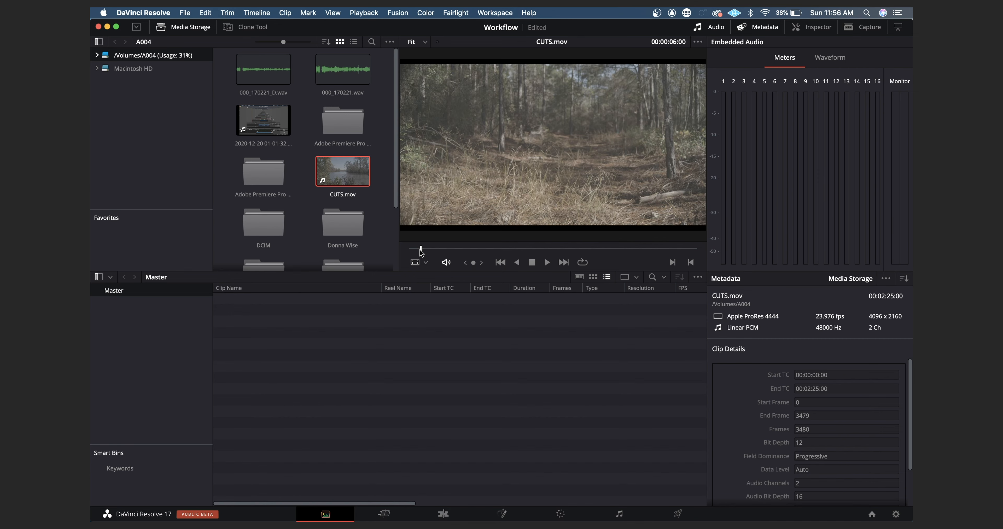
{"action": "left_click_drag", "start_coordinate": [420, 250], "coordinate": [431, 249]}
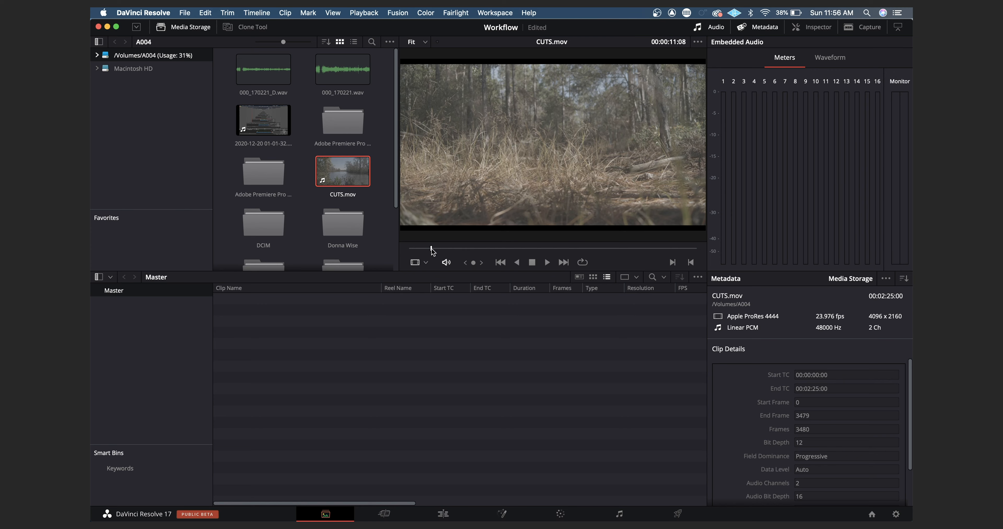
{"action": "right_click", "coordinate": [349, 171]}
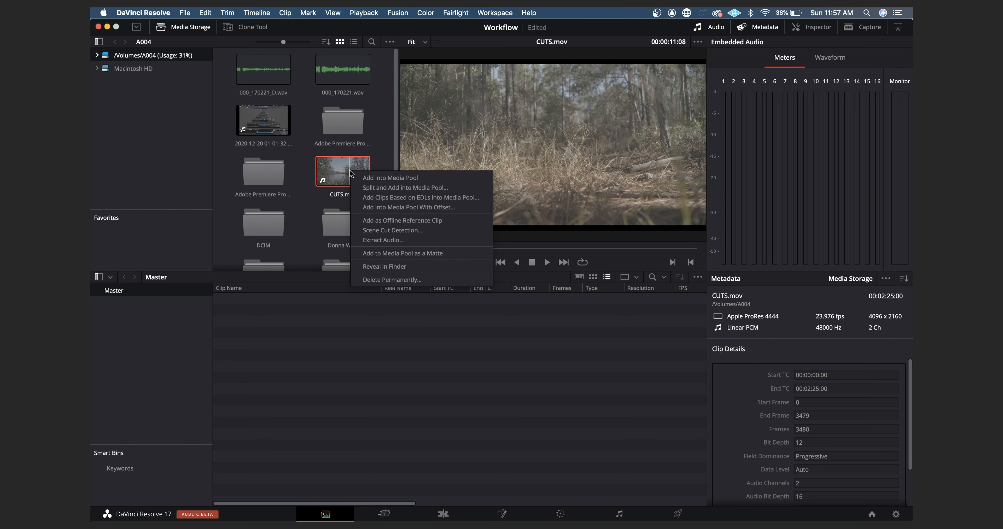
{"action": "left_click", "coordinate": [385, 230]}
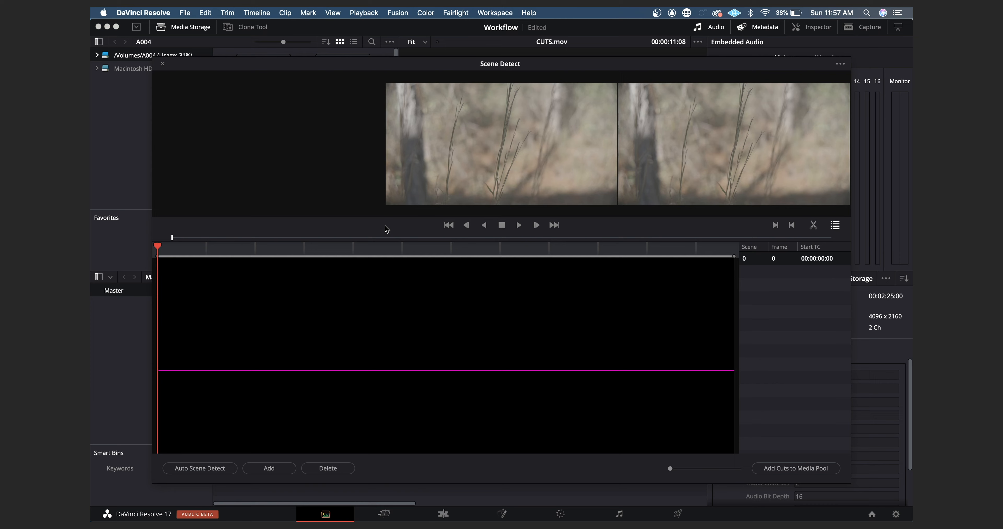
{"action": "left_click", "coordinate": [163, 65]}
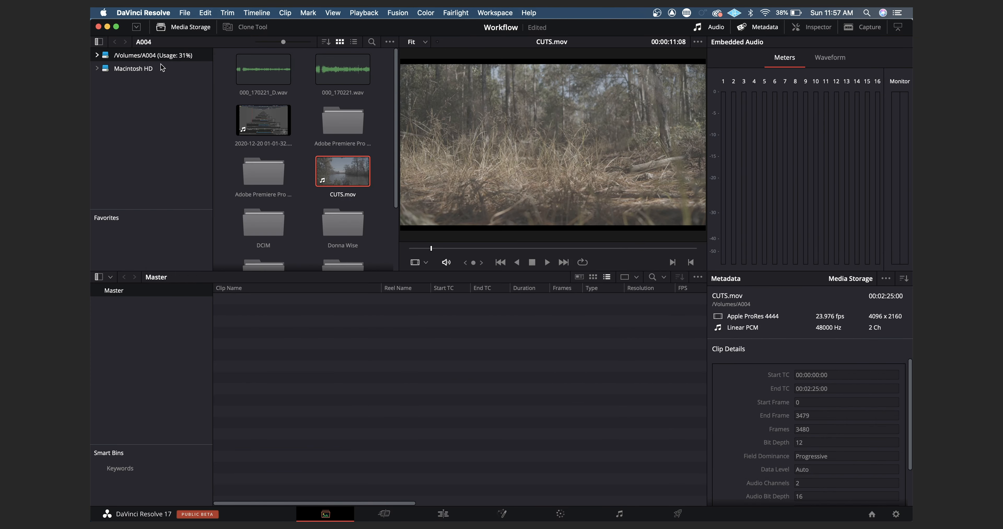
- Open Scene Cut Detection for CUTS.mov and run Auto Scene Detect on the whole clip
{"action": "right_click", "coordinate": [345, 171]}
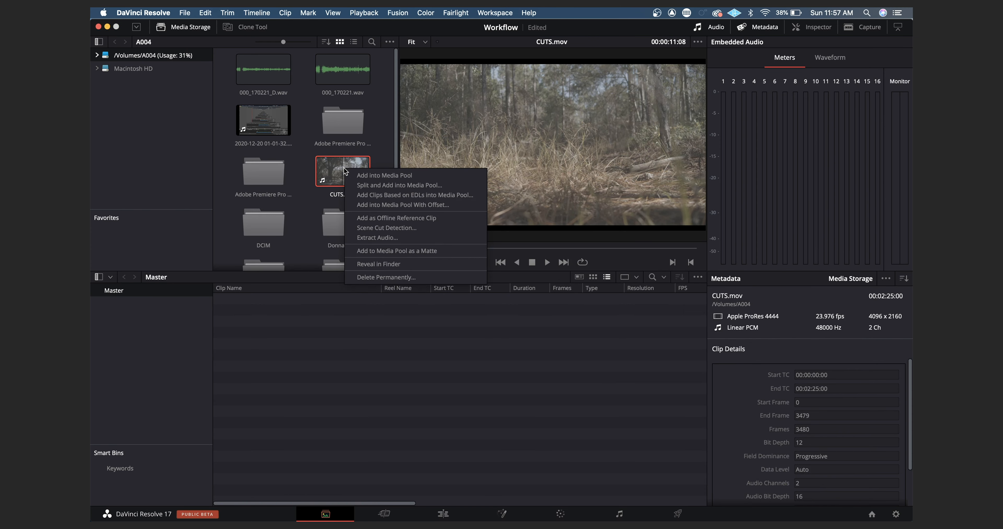
{"action": "left_click", "coordinate": [370, 231]}
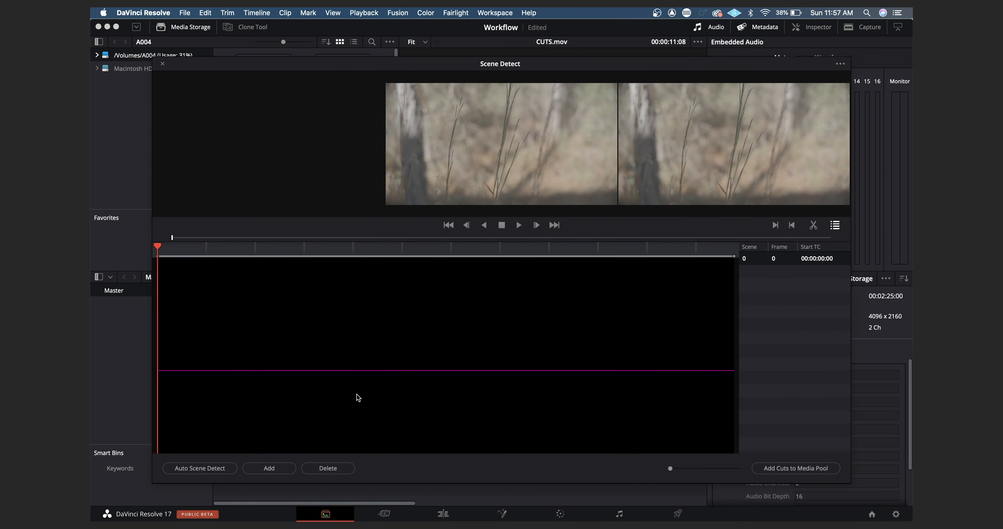
{"action": "left_click", "coordinate": [187, 469]}
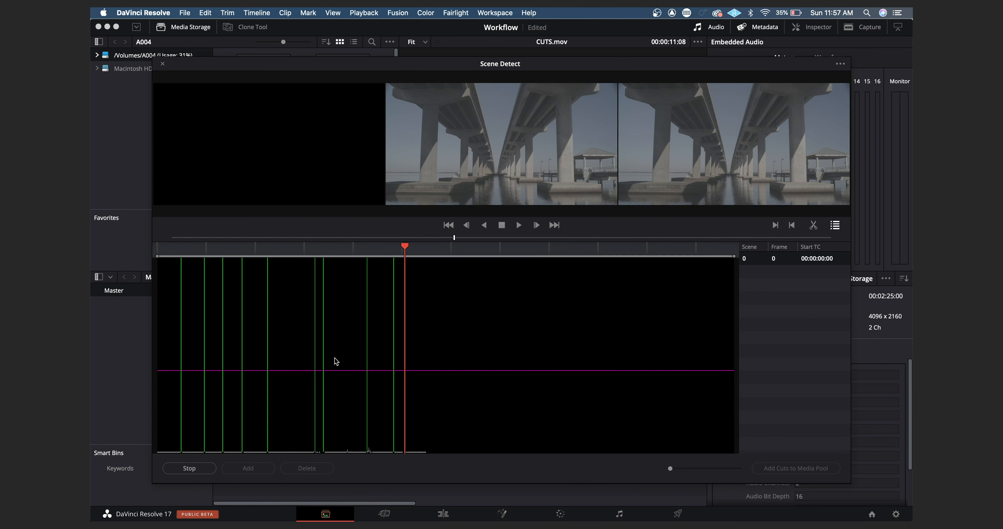
{"action": "left_click", "coordinate": [335, 361]}
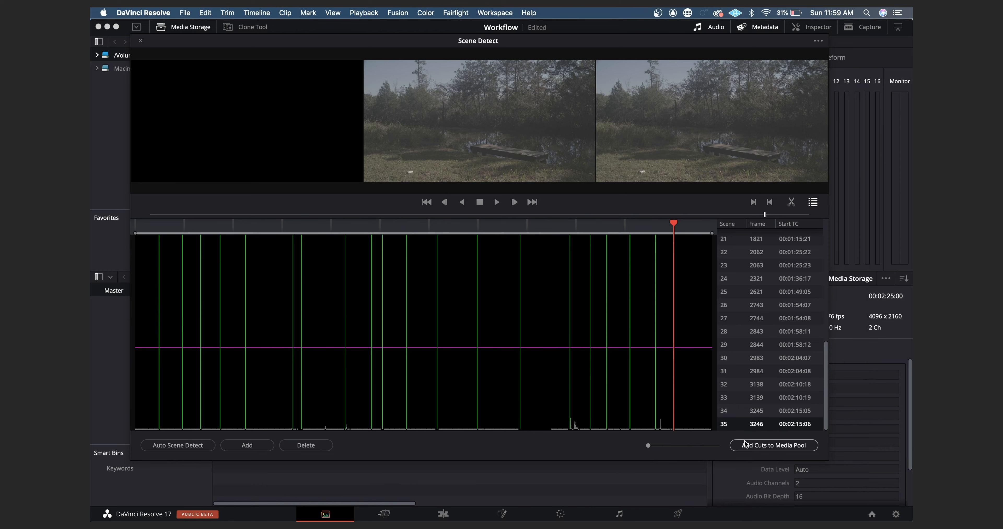
- Add the detected cuts to the media pool without changing the project frame rate, and close Scene Detect
{"action": "left_click", "coordinate": [747, 448]}
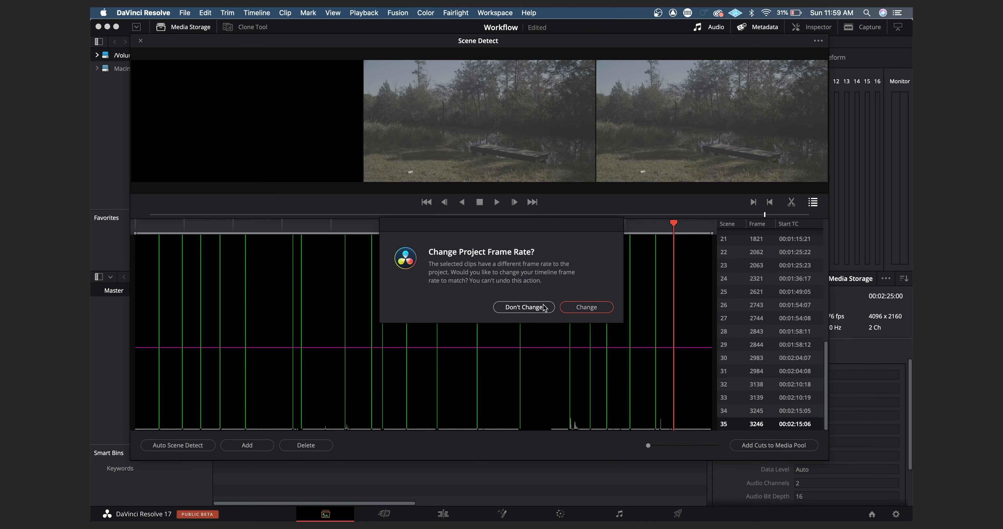
{"action": "left_click", "coordinate": [530, 307]}
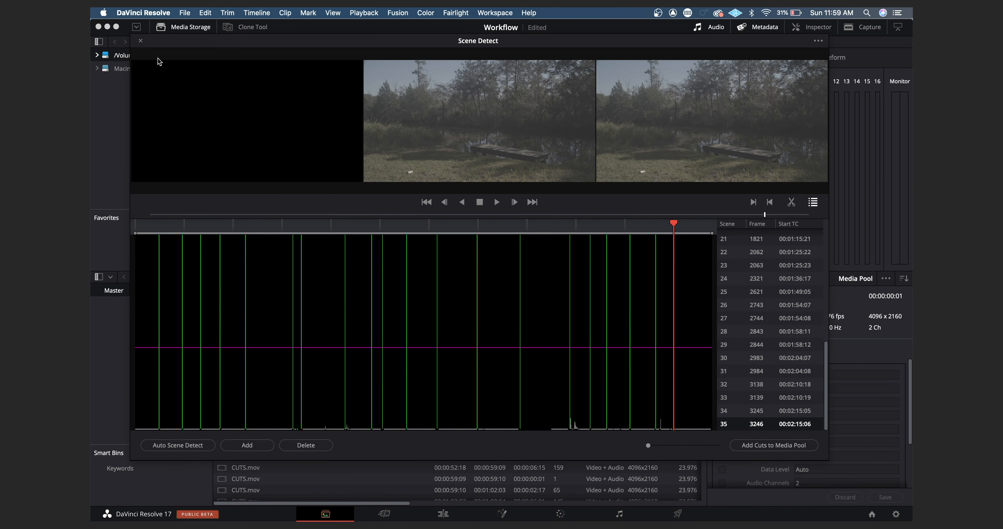
{"action": "left_click", "coordinate": [140, 41]}
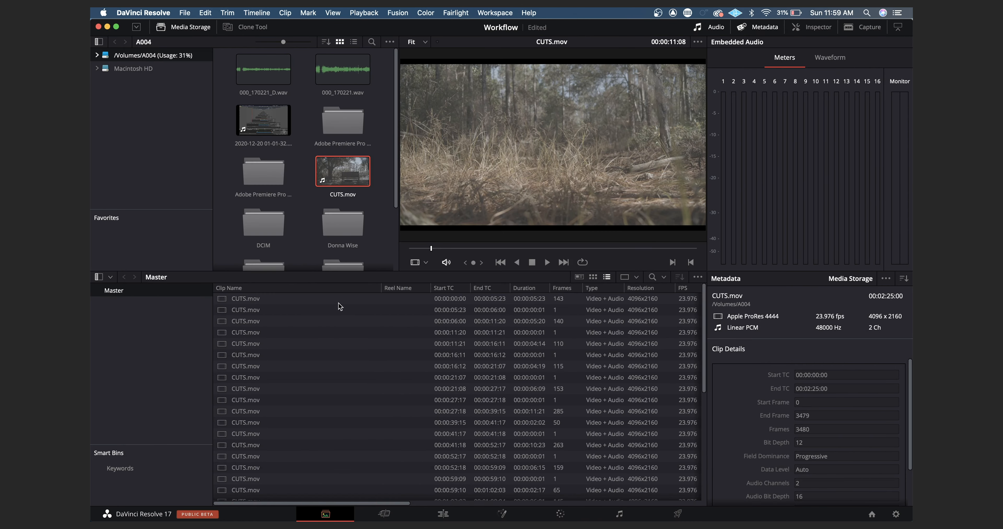
- Preview the first two CUTS.mov subclips in the media pool and sort the list by Frames in ascending order
{"action": "left_click", "coordinate": [287, 303]}
{"action": "left_click_drag", "start_coordinate": [522, 251], "coordinate": [638, 250]}
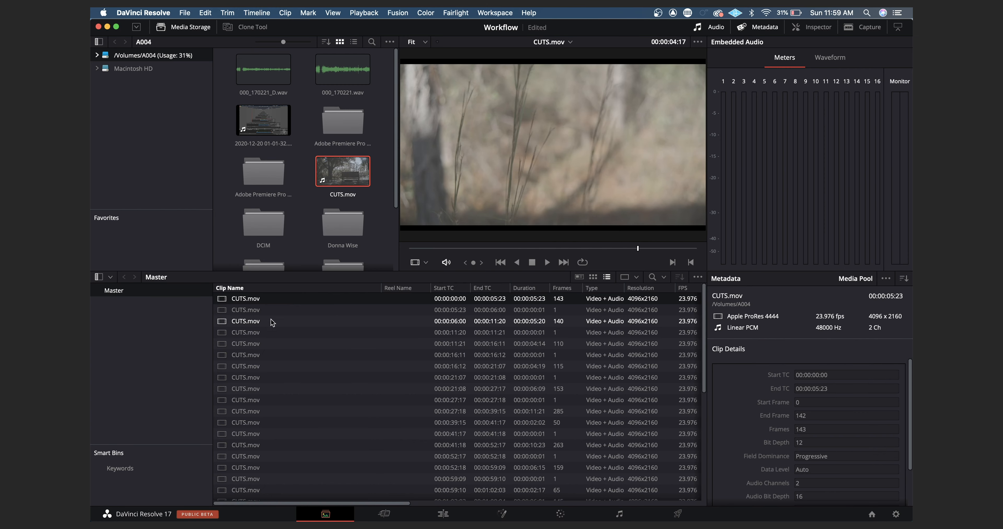
{"action": "left_click", "coordinate": [274, 311]}
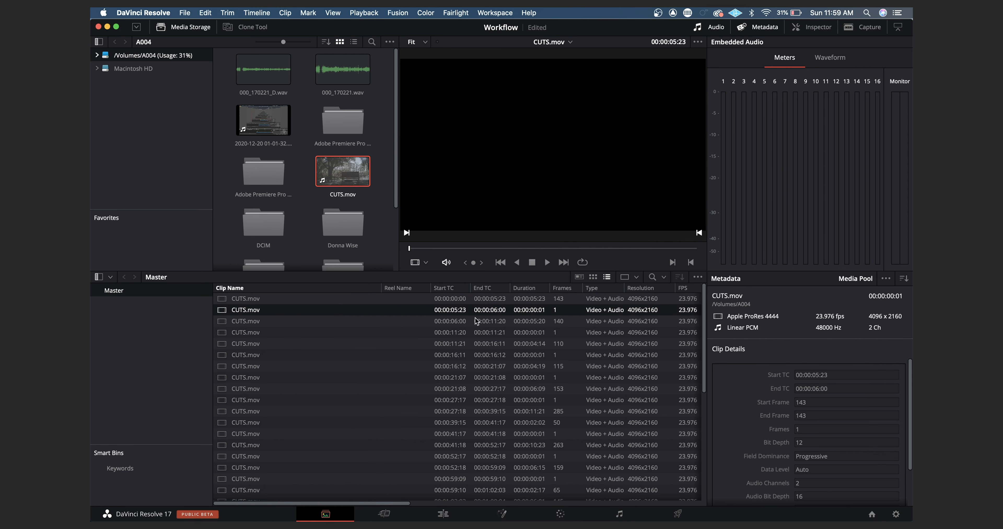
{"action": "left_click", "coordinate": [574, 288]}
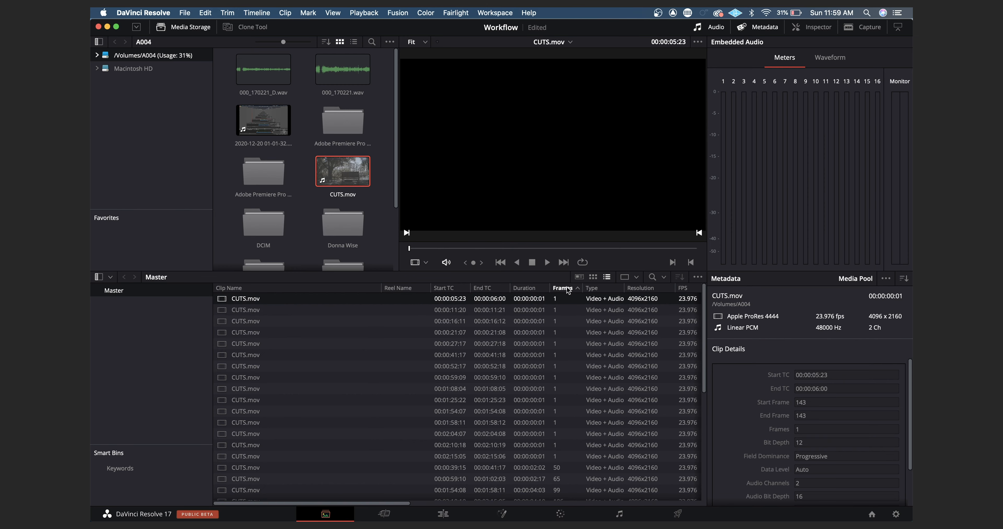
- Delete all the one-frame CUTS.mov subclips from the media pool and show the remaining clips in metadata view
{"action": "left_click", "coordinate": [269, 445], "text": "shift"}
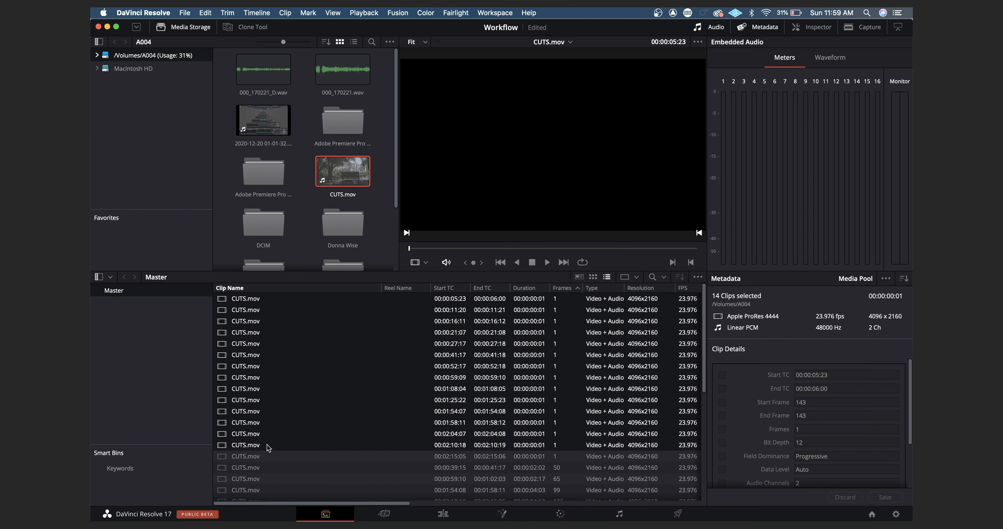
{"action": "left_click", "coordinate": [261, 457], "text": "shift"}
{"action": "key", "text": "BackSpace"}
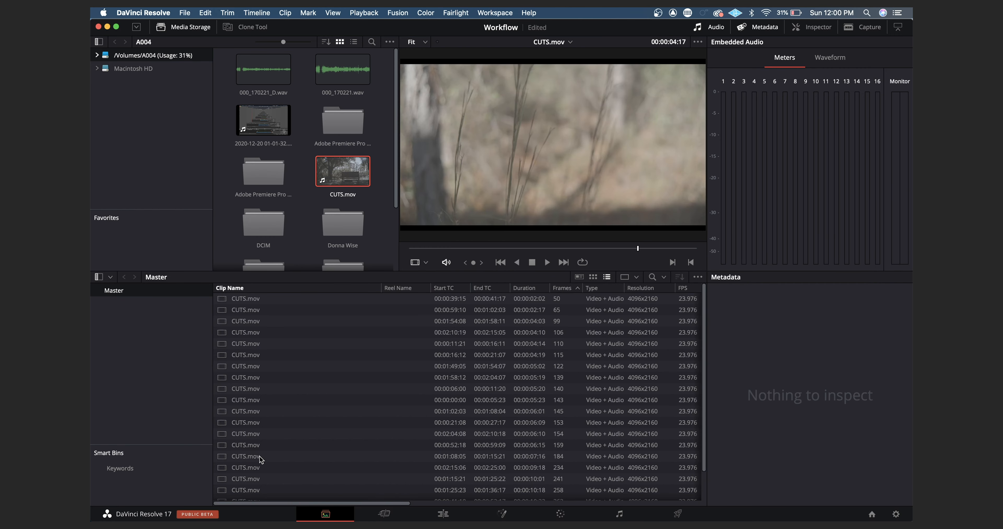
{"action": "left_click", "coordinate": [580, 278]}
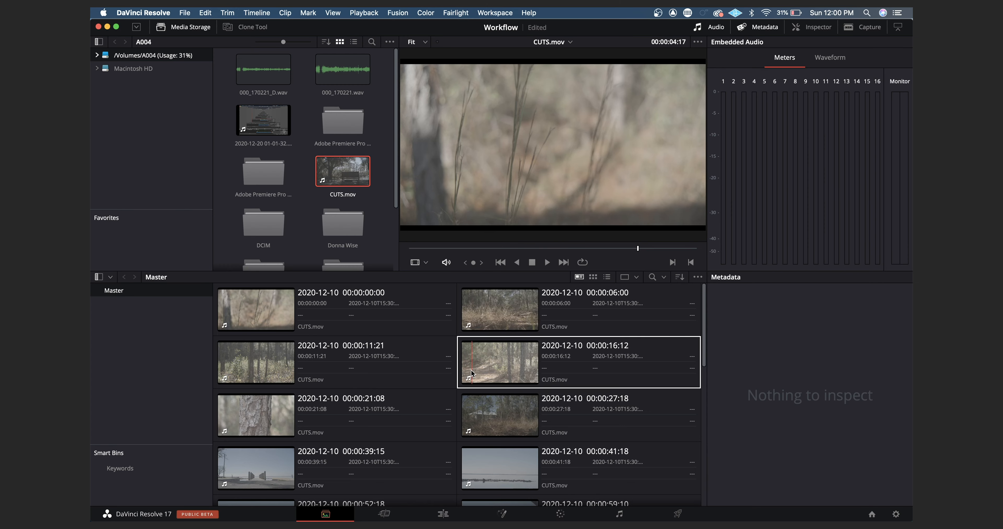
- On the Edit page, place all the CUTS.mov subclips in a new timeline and put the playhead at 01:00:00:20
{"action": "left_click", "coordinate": [443, 513]}
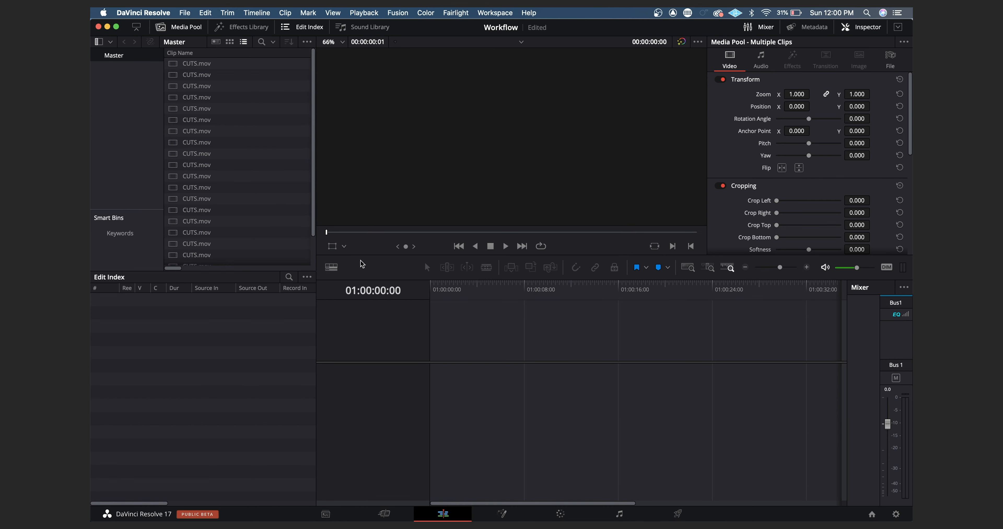
{"action": "left_click", "coordinate": [187, 64]}
{"action": "scroll", "coordinate": [213, 152], "scroll_direction": "down", "scroll_amount": 3}
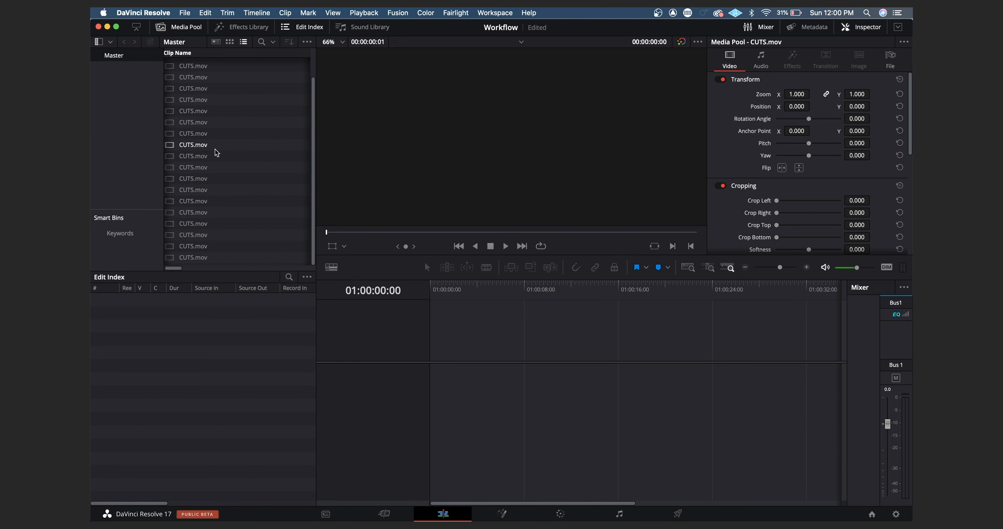
{"action": "key", "text": "super+a"}
{"action": "left_click_drag", "start_coordinate": [196, 257], "coordinate": [436, 379]}
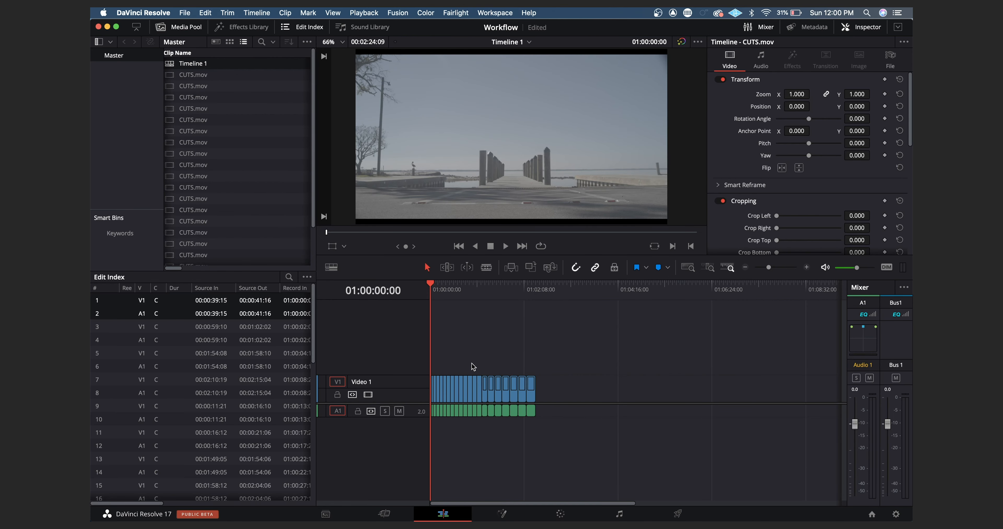
{"action": "key", "text": "super+equal"}
{"action": "key", "text": "super+equal"}
{"action": "key", "text": "super+equal"}
{"action": "key", "text": "super+equal"}
{"action": "key", "text": "super+equal"}
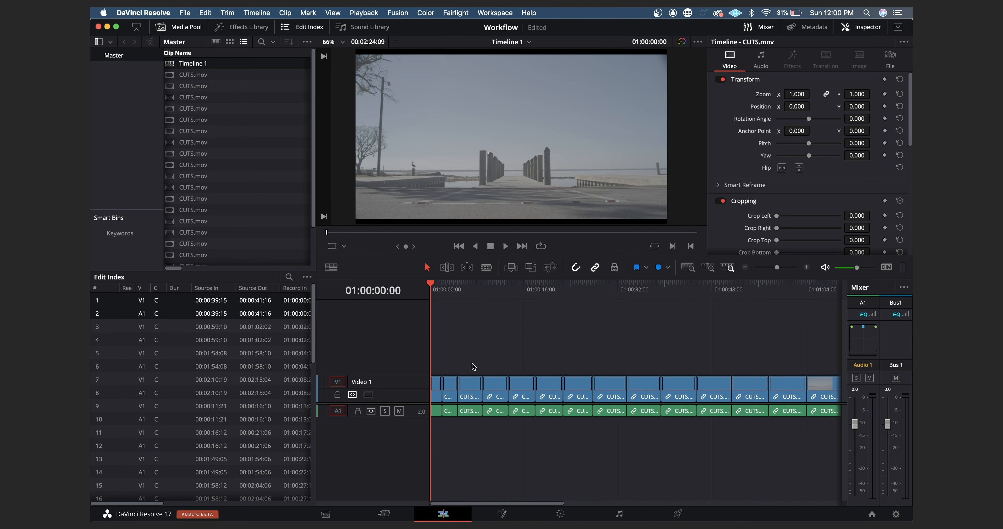
{"action": "left_click", "coordinate": [450, 290]}
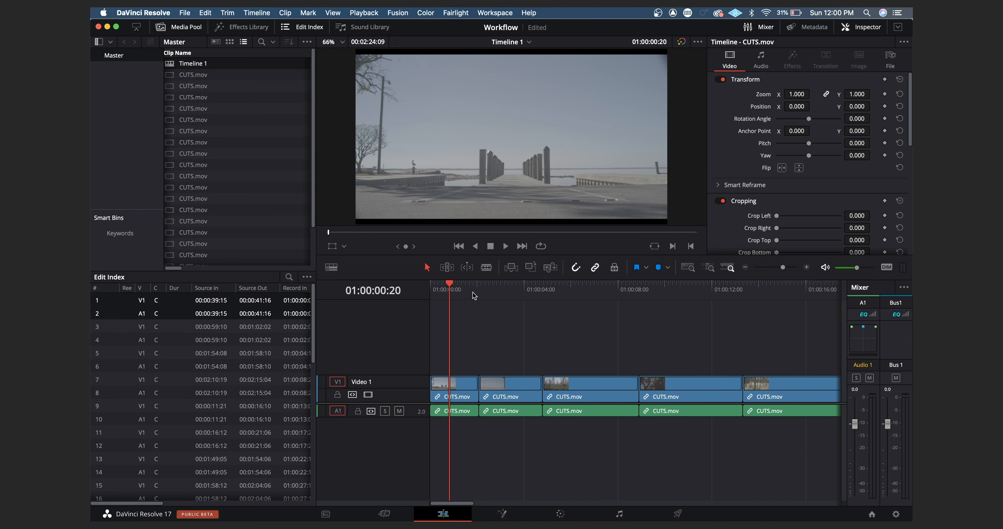
- Check the available timeline resolutions in the project settings, including 4096 x 2160 DCI, and close the settings without saving
{"action": "left_click", "coordinate": [206, 12]}
{"action": "mouse_move", "coordinate": [185, 13]}
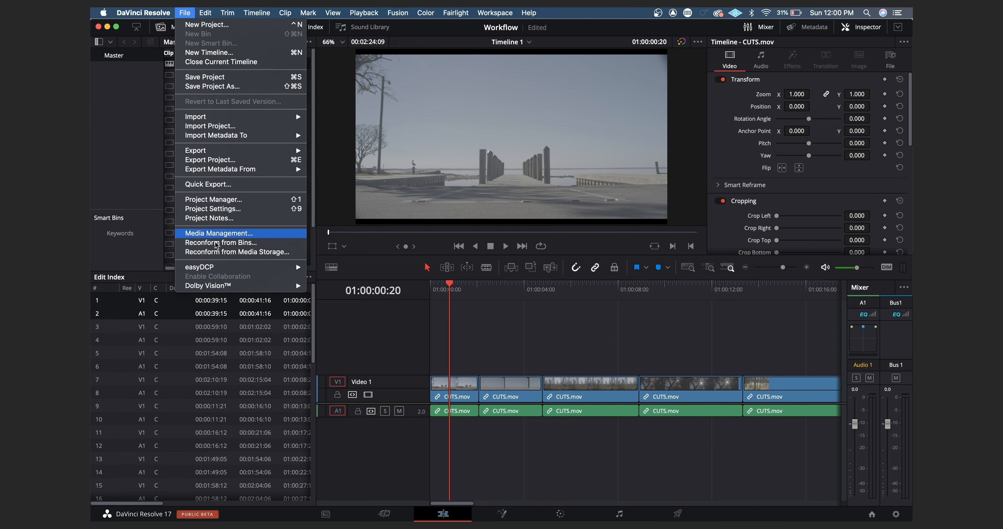
{"action": "left_click", "coordinate": [221, 212]}
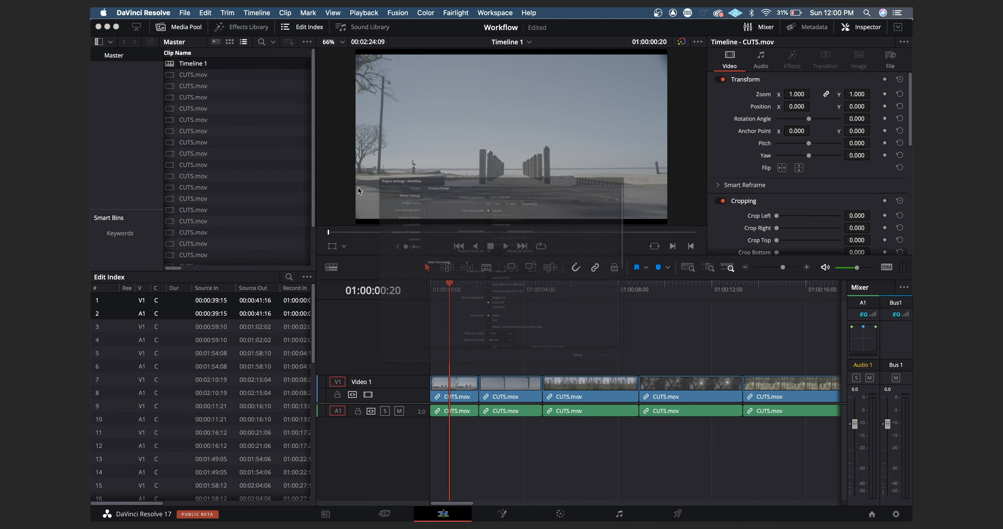
{"action": "left_click", "coordinate": [526, 120]}
{"action": "scroll", "coordinate": [513, 170], "scroll_direction": "down", "scroll_amount": 6}
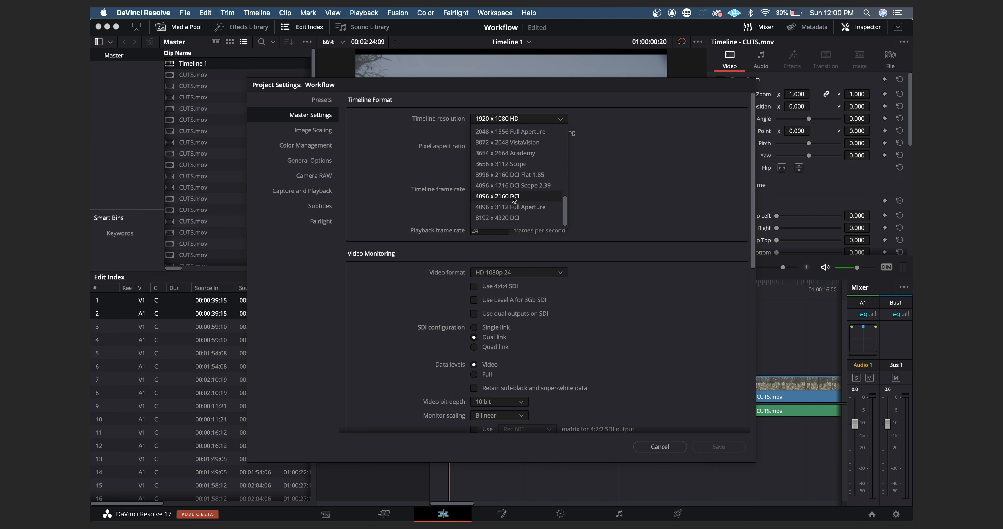
{"action": "left_click", "coordinate": [625, 290]}
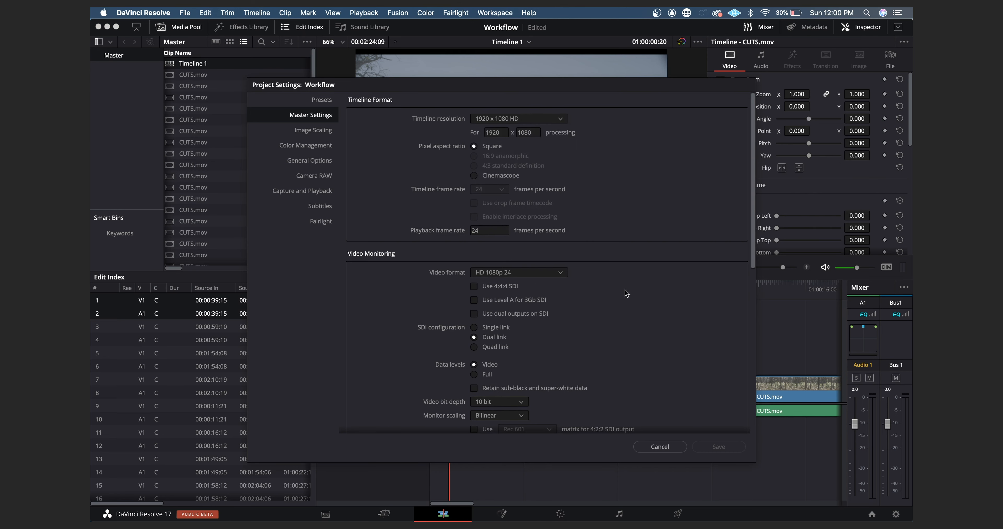
{"action": "left_click", "coordinate": [659, 448]}
- Select the first clip in the timeline and show its metadata
{"action": "left_click_drag", "start_coordinate": [460, 295], "coordinate": [465, 297]}
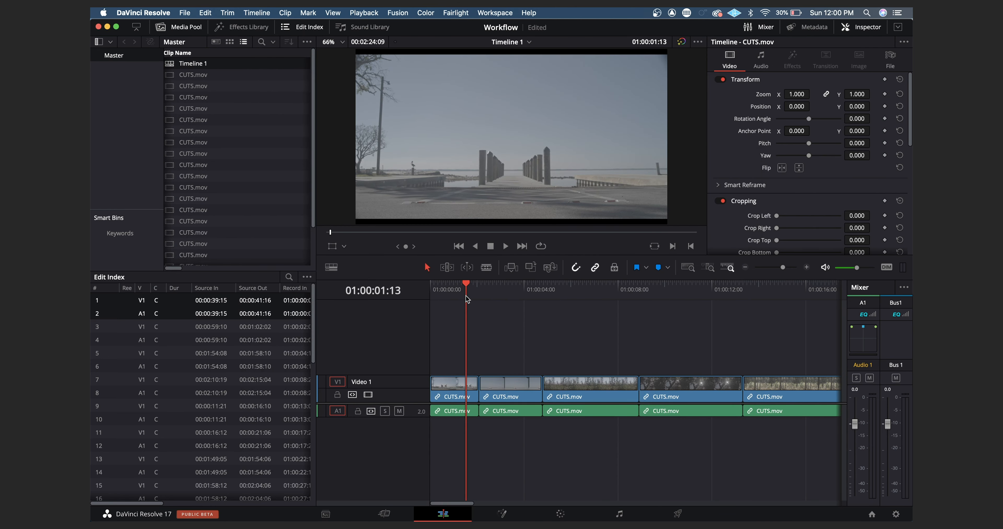
{"action": "left_click", "coordinate": [459, 387]}
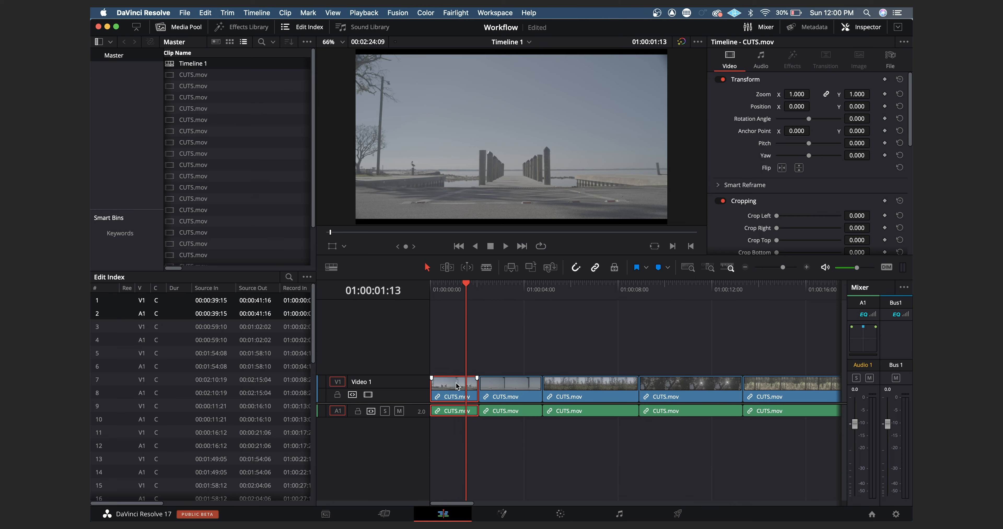
{"action": "left_click", "coordinate": [808, 27]}
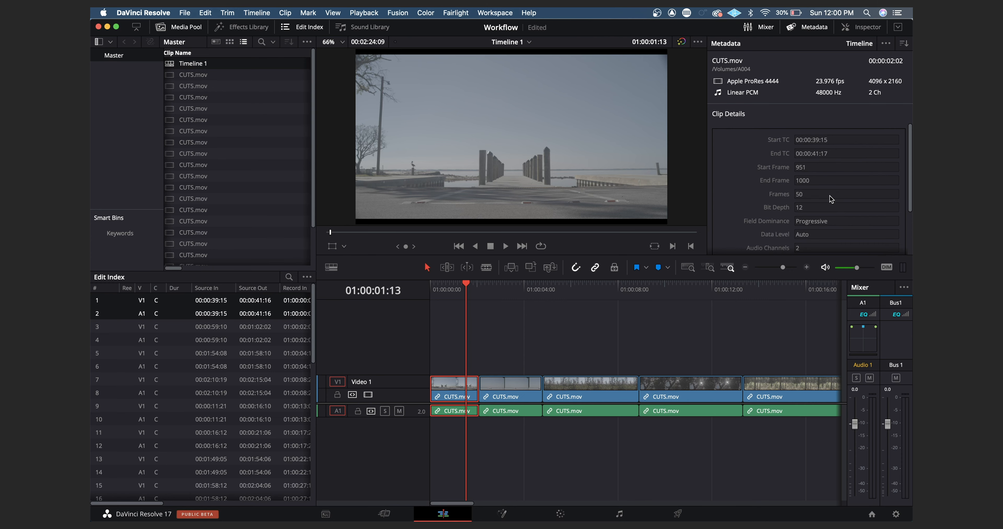
- On the Color page, grade the first clip with lift -0.17, gain 1.43 and temperature 150, and adjust its gamma
{"action": "left_click", "coordinate": [561, 513]}
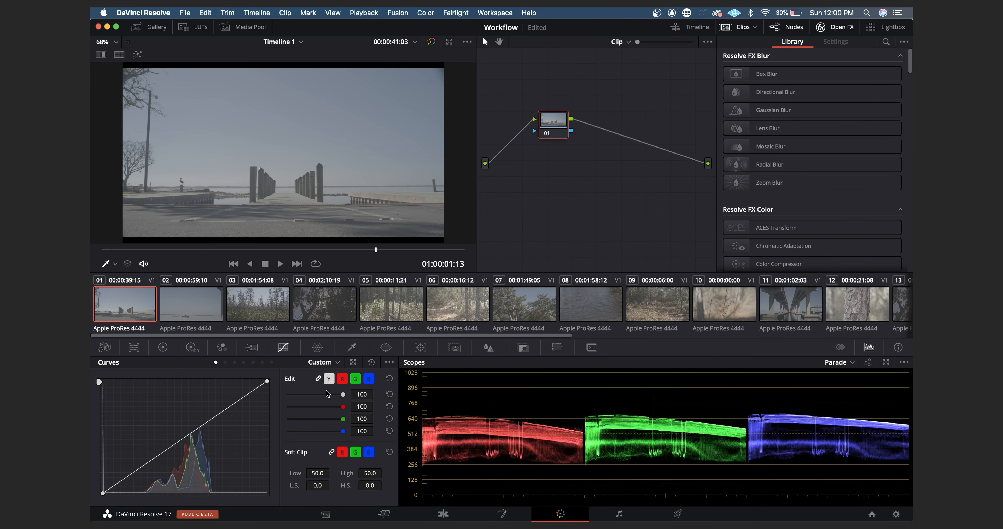
{"action": "left_click", "coordinate": [162, 348]}
{"action": "left_click_drag", "start_coordinate": [133, 478], "coordinate": [119, 478]}
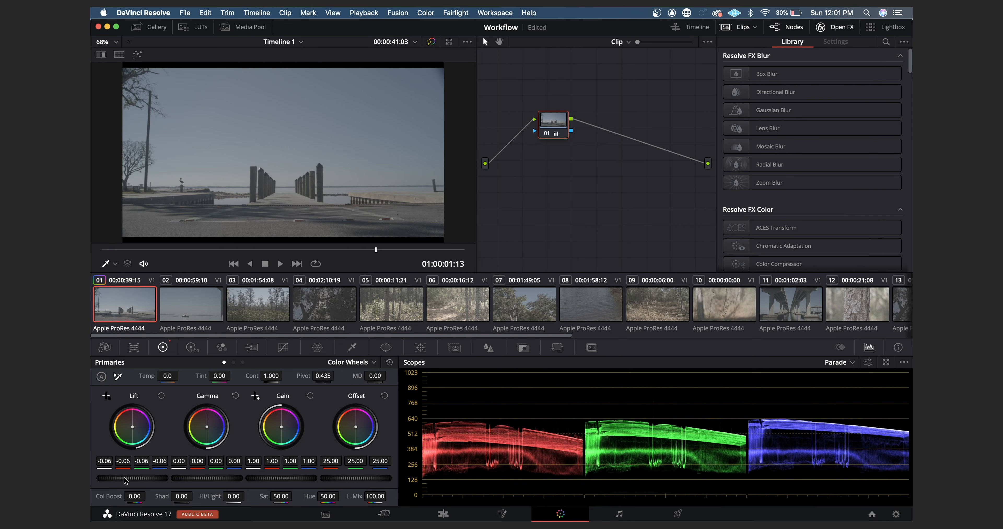
{"action": "left_click_drag", "start_coordinate": [119, 479], "coordinate": [108, 478]}
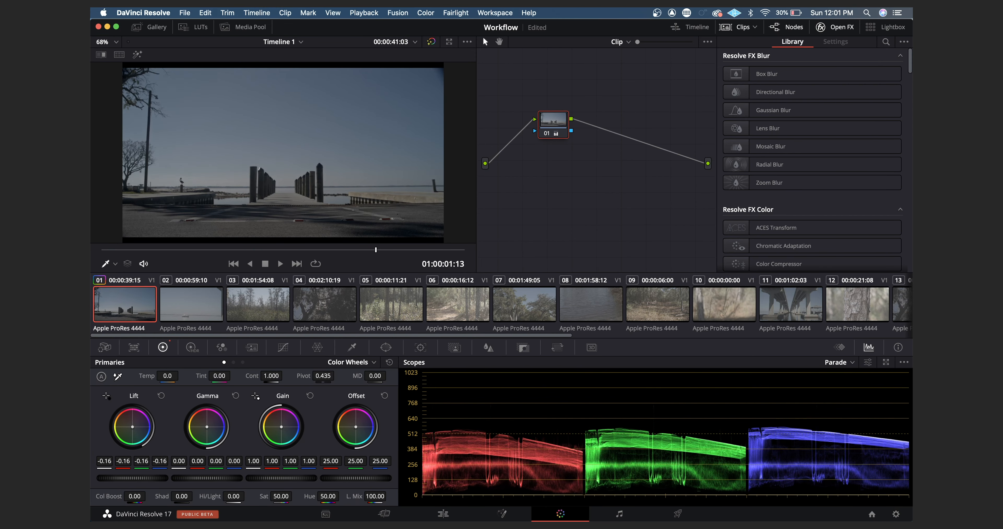
{"action": "left_click_drag", "start_coordinate": [283, 479], "coordinate": [314, 479]}
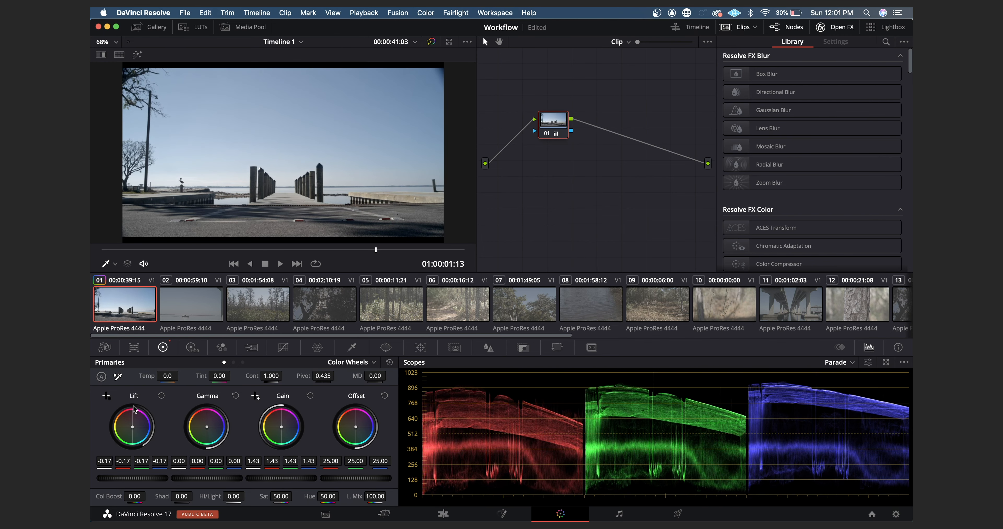
{"action": "mouse_move", "coordinate": [164, 376]}
{"action": "left_mouse_down"}
{"action": "mouse_move", "coordinate": [210, 375]}
{"action": "mouse_move", "coordinate": [181, 375]}
{"action": "left_mouse_up"}
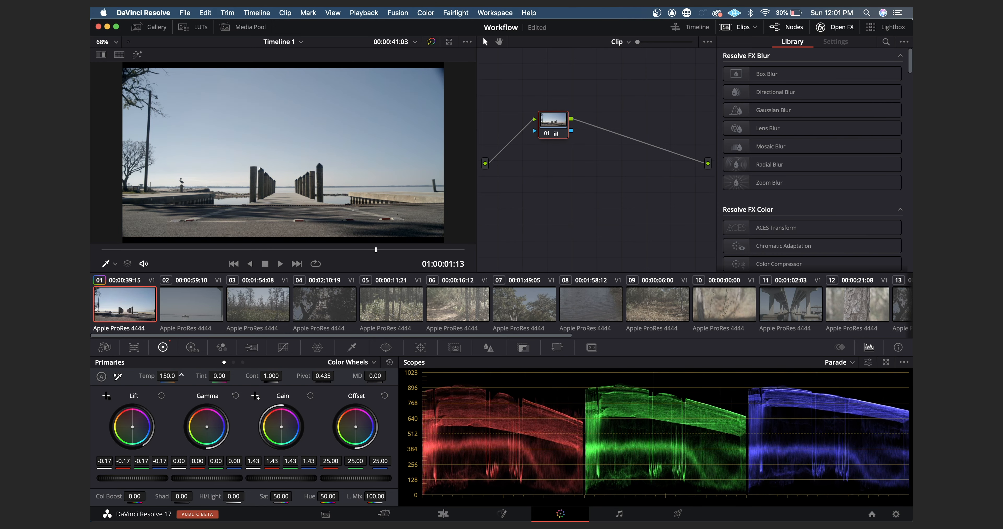
{"action": "mouse_move", "coordinate": [216, 479]}
{"action": "left_mouse_down"}
{"action": "mouse_move", "coordinate": [207, 480]}
{"action": "mouse_move", "coordinate": [216, 482]}
{"action": "left_mouse_up"}
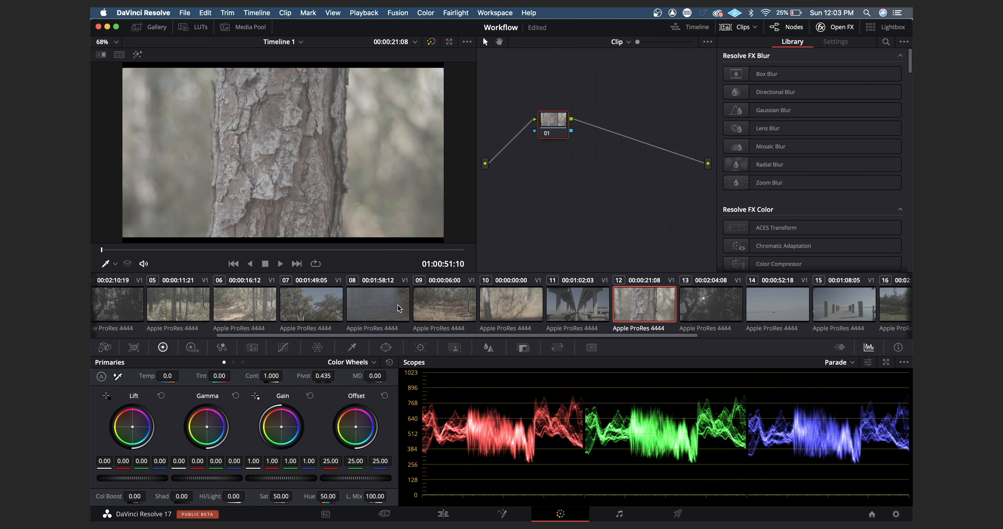
- Grade the tree bark clip 12 with contrast 1.526, lift -0.06, gamma 0.07 and gain 0.88
{"action": "scroll", "coordinate": [398, 309], "scroll_direction": "right", "scroll_amount": 5}
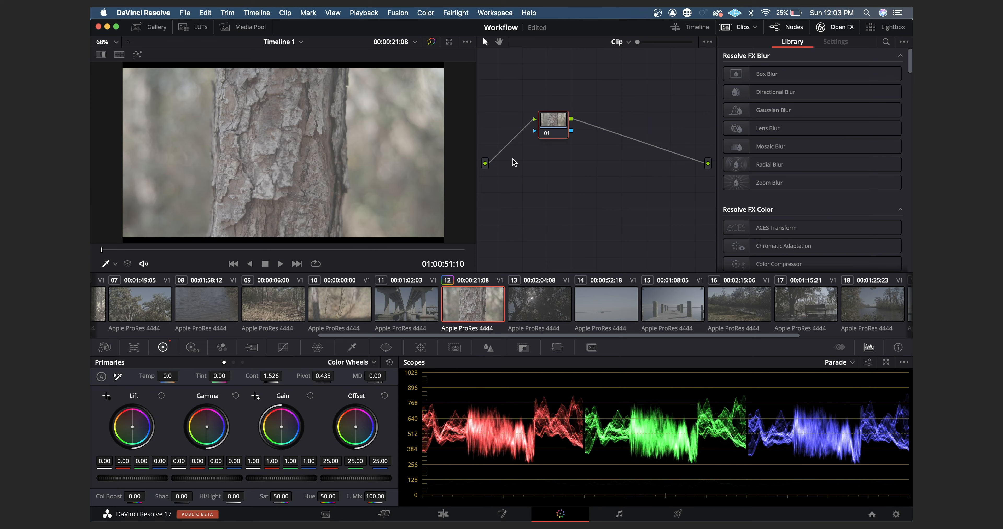
{"action": "key", "text": "super+d"}
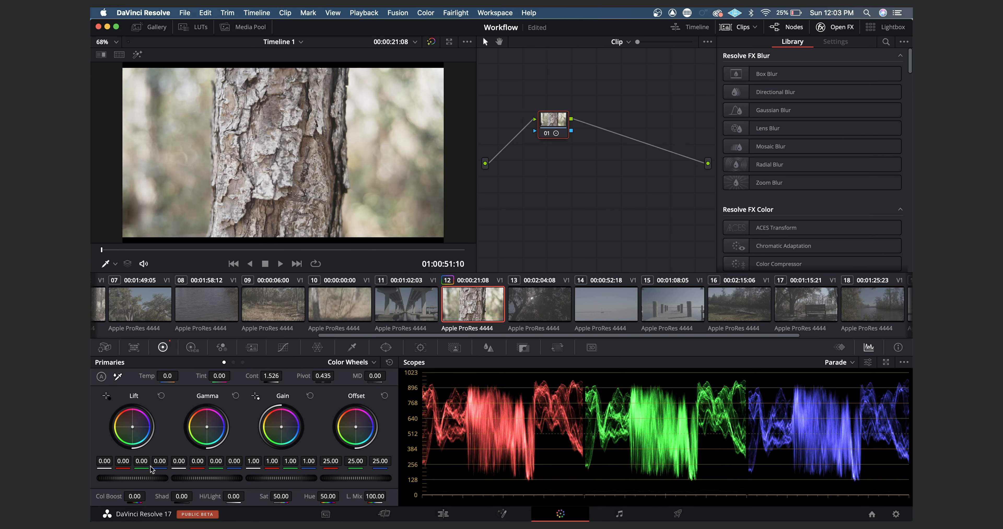
{"action": "left_click_drag", "start_coordinate": [144, 479], "coordinate": [136, 479]}
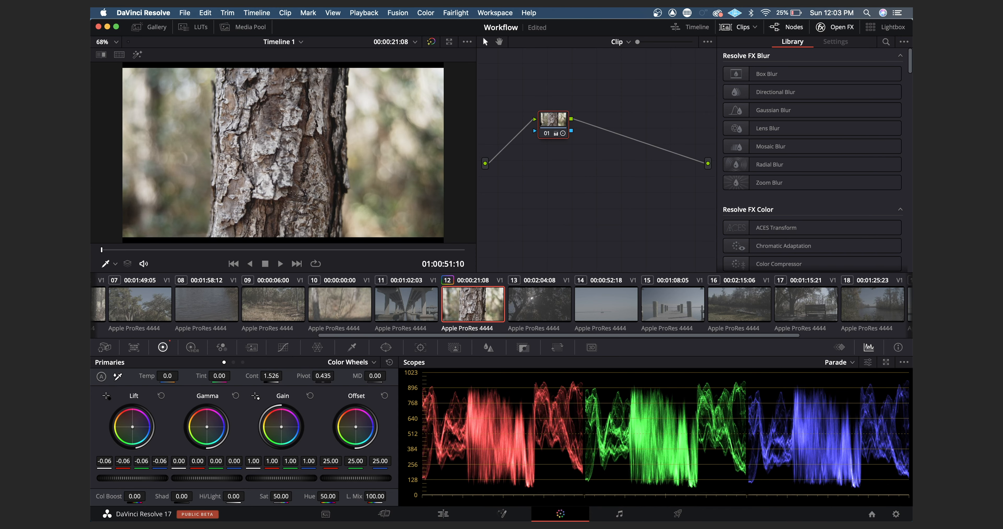
{"action": "left_click_drag", "start_coordinate": [278, 478], "coordinate": [216, 478]}
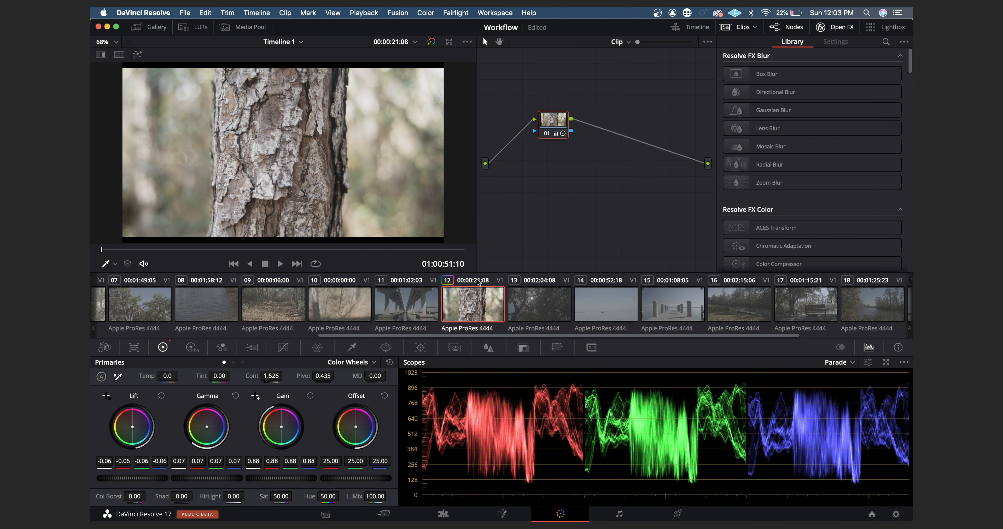
- Add a serial node to clip 12, sample the tree bark with the HSL Qualifier and highlight the selection
{"action": "key", "text": "alt+s"}
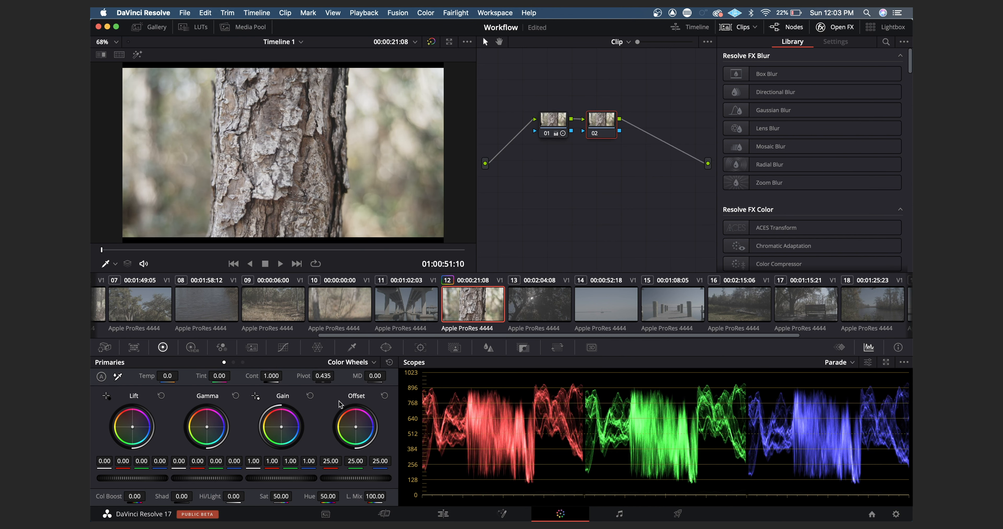
{"action": "left_click", "coordinate": [351, 348]}
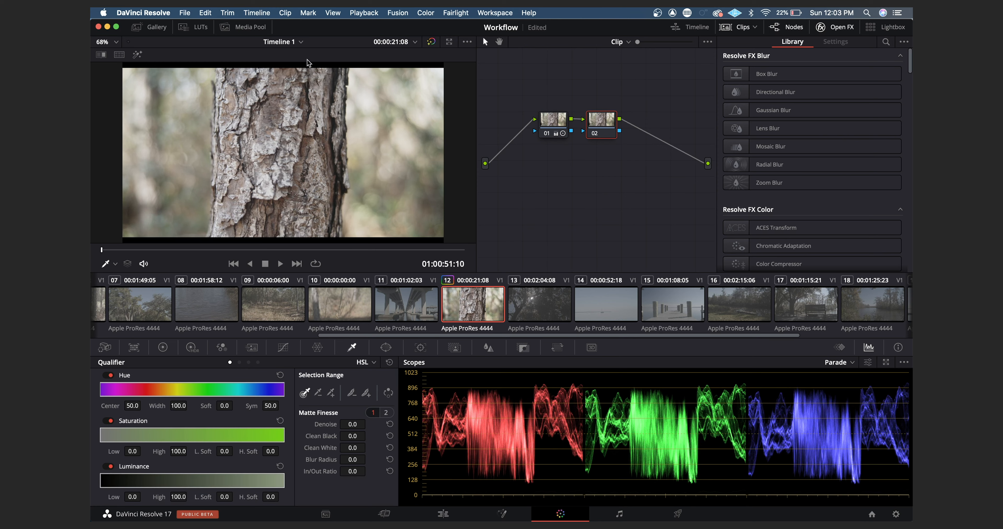
{"action": "left_click_drag", "start_coordinate": [294, 65], "coordinate": [277, 89]}
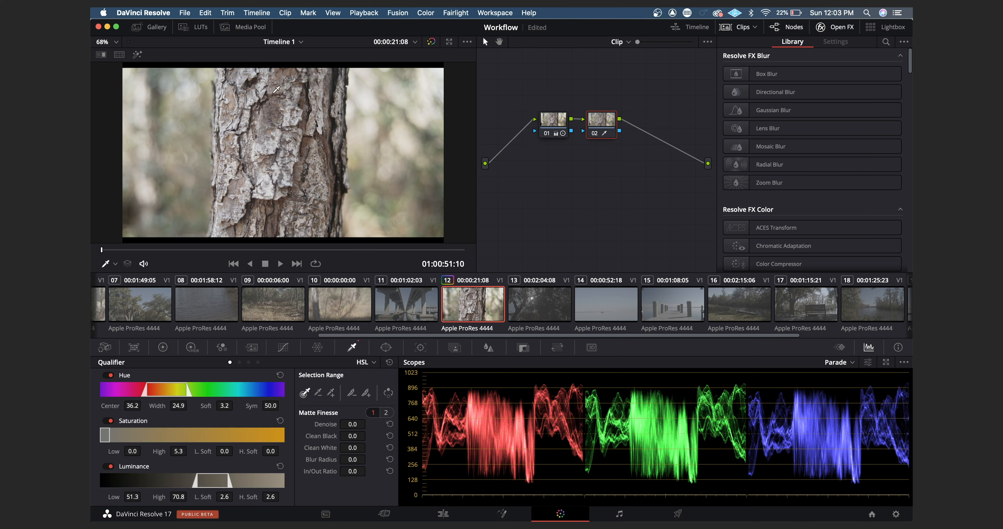
{"action": "key", "text": "shift+h"}
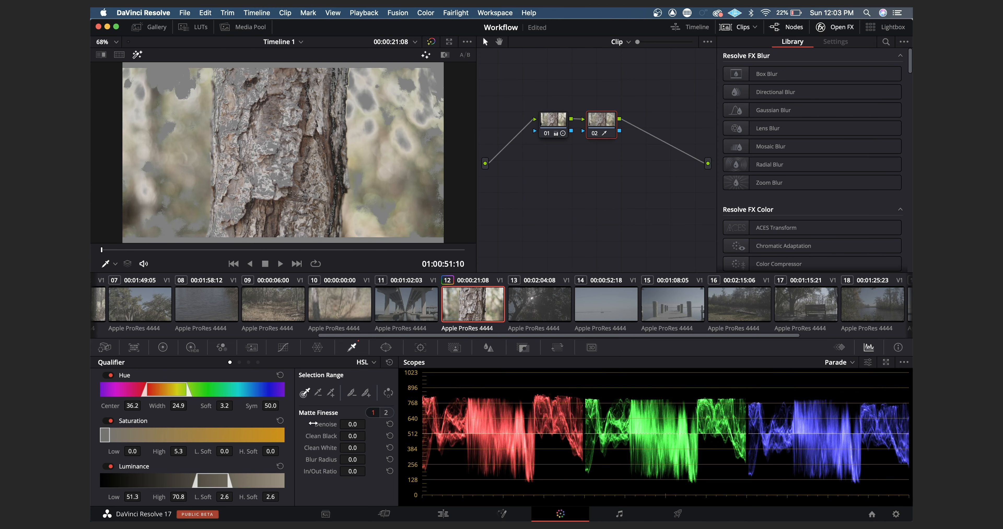
- Narrow the bark key to hue center 30.3 and width 16.3, saturation high 6.9, luminance low 45.1 and high 65.5
{"action": "left_click_drag", "start_coordinate": [179, 406], "coordinate": [141, 406]}
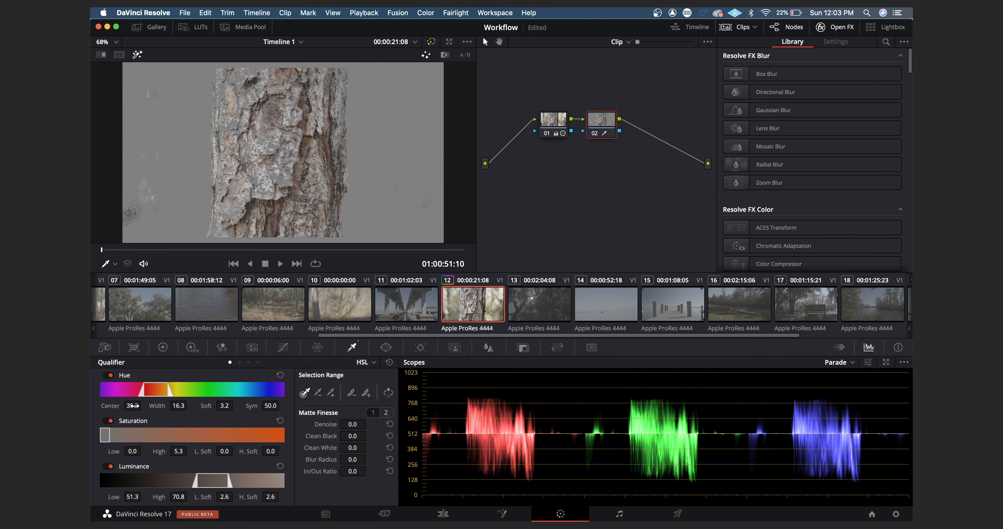
{"action": "mouse_move", "coordinate": [130, 451]}
{"action": "left_mouse_down"}
{"action": "mouse_move", "coordinate": [147, 452]}
{"action": "mouse_move", "coordinate": [129, 451]}
{"action": "left_mouse_up"}
{"action": "left_click_drag", "start_coordinate": [190, 452], "coordinate": [226, 450]}
{"action": "left_click_drag", "start_coordinate": [128, 496], "coordinate": [123, 496]}
{"action": "left_click_drag", "start_coordinate": [186, 495], "coordinate": [183, 497]}
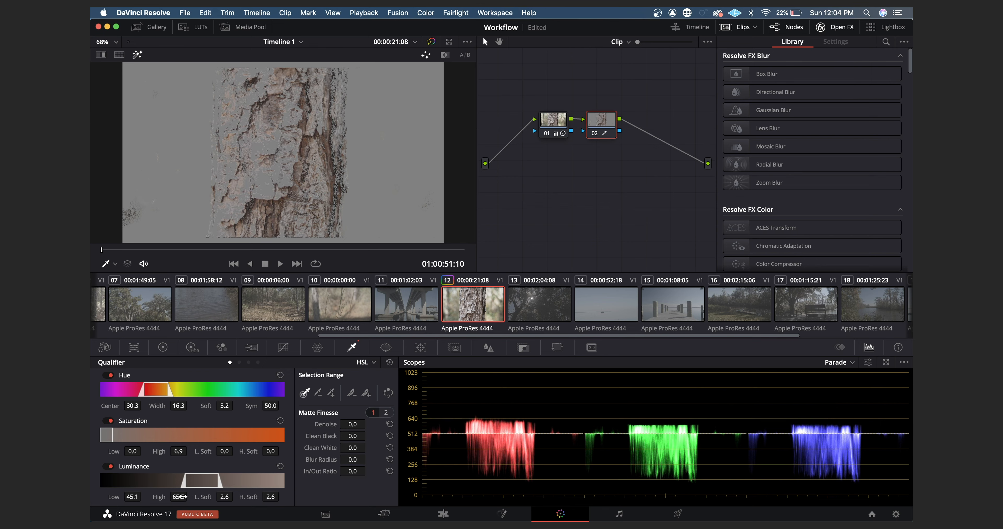
- Set the key's blur radius to 21.7 and denoise to 11.2, and turn off the highlight
{"action": "left_click_drag", "start_coordinate": [354, 460], "coordinate": [369, 460]}
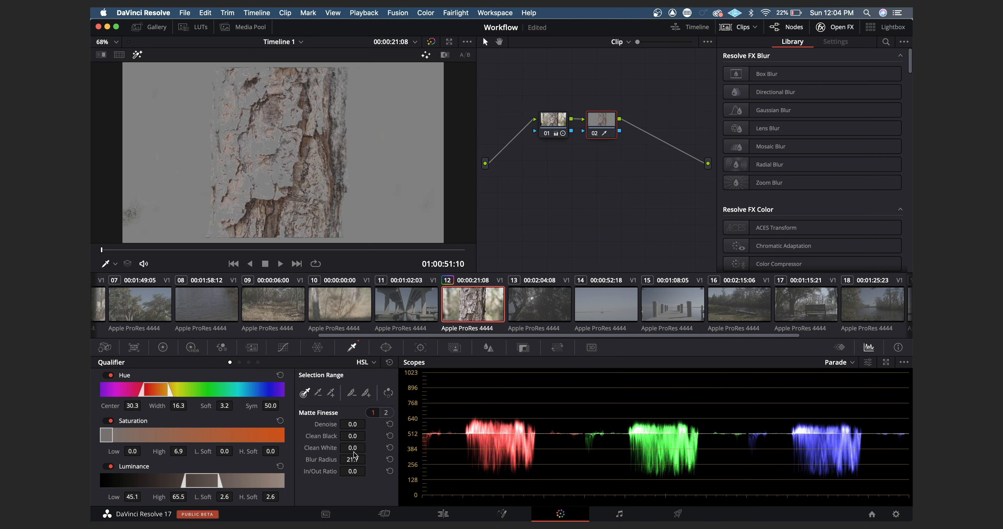
{"action": "left_click_drag", "start_coordinate": [369, 424], "coordinate": [353, 423]}
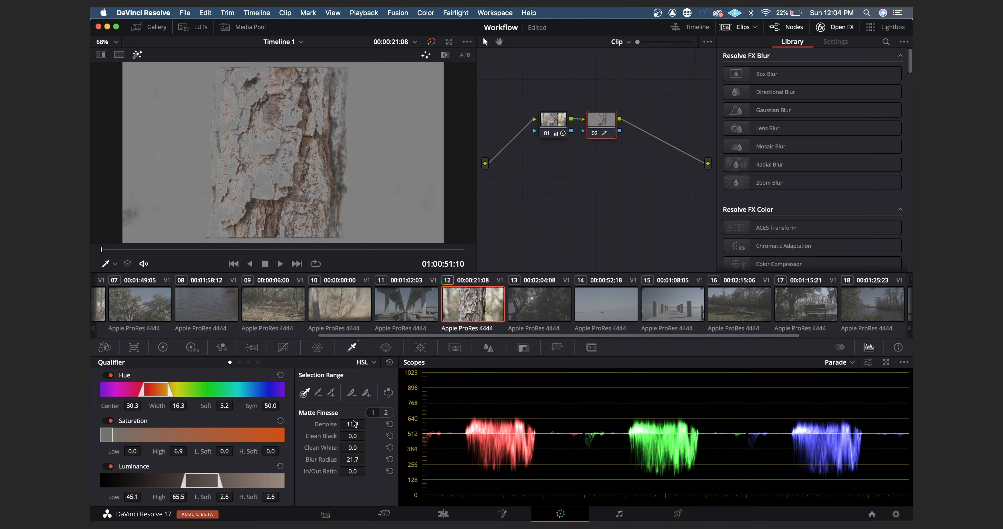
{"action": "key", "text": "shift+h"}
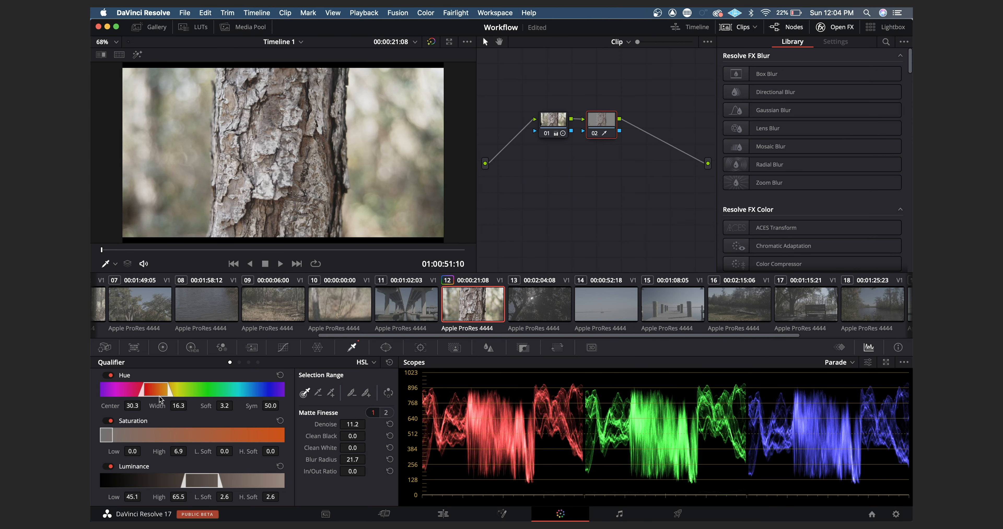
- Tint the lift of the keyed bark node toward green, with red -0.02 and green 0.01
{"action": "left_click", "coordinate": [162, 348]}
{"action": "mouse_move", "coordinate": [134, 428]}
{"action": "left_mouse_down"}
{"action": "mouse_move", "coordinate": [150, 443]}
{"action": "mouse_move", "coordinate": [145, 462]}
{"action": "mouse_move", "coordinate": [172, 466]}
{"action": "mouse_move", "coordinate": [186, 446]}
{"action": "mouse_move", "coordinate": [188, 404]}
{"action": "mouse_move", "coordinate": [178, 392]}
{"action": "mouse_move", "coordinate": [169, 411]}
{"action": "mouse_move", "coordinate": [133, 436]}
{"action": "left_mouse_up"}
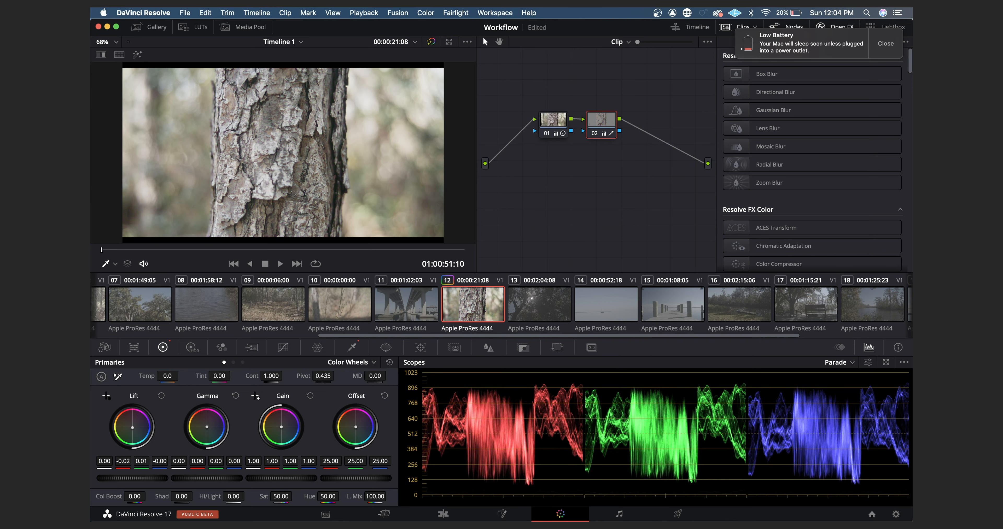
- Set the keyed bark node's color temperature to 740.0 and its shadows to -86.00
{"action": "left_click_drag", "start_coordinate": [168, 376], "coordinate": [181, 376]}
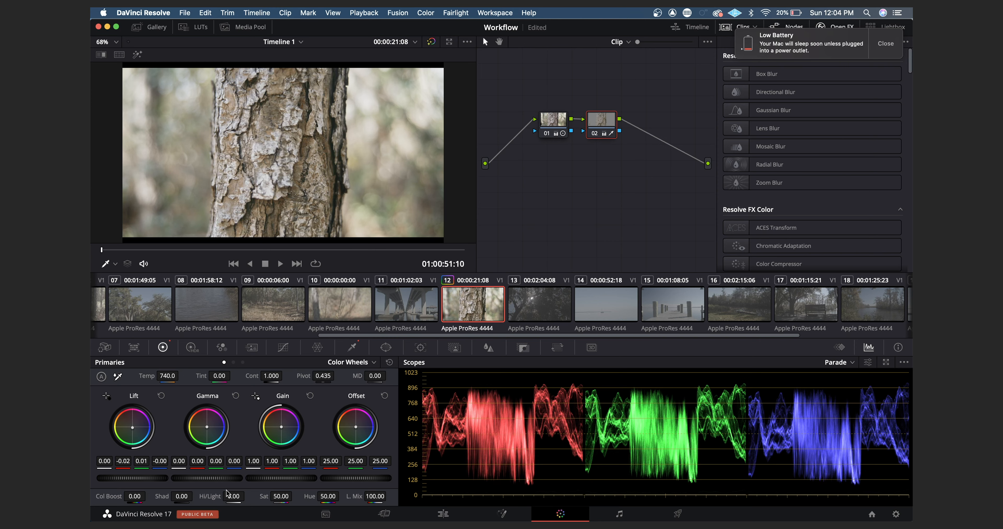
{"action": "left_click_drag", "start_coordinate": [180, 498], "coordinate": [195, 496]}
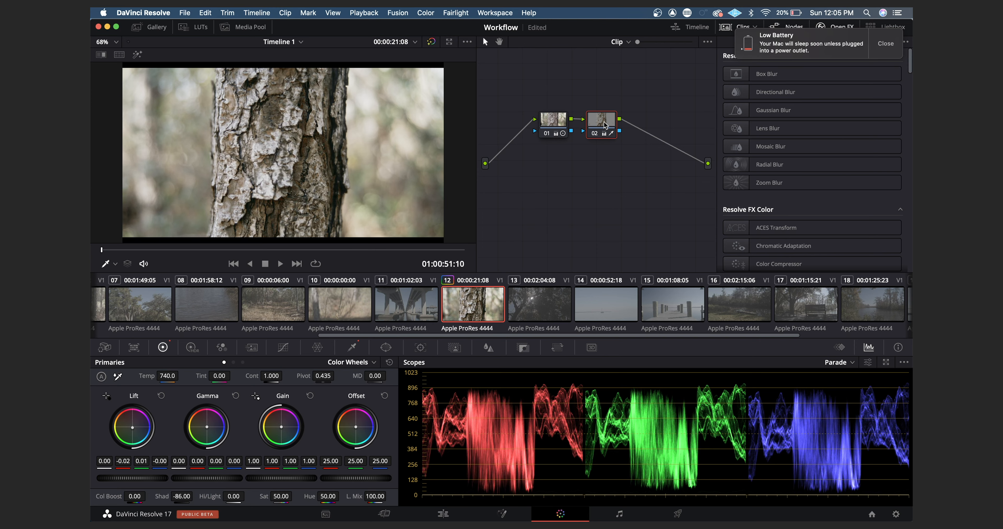
- Compare the tree image with the keyed bark node off and on, check its key highlight, and dismiss the low battery notification
{"action": "key", "text": "super+d"}
{"action": "key", "text": "super+d"}
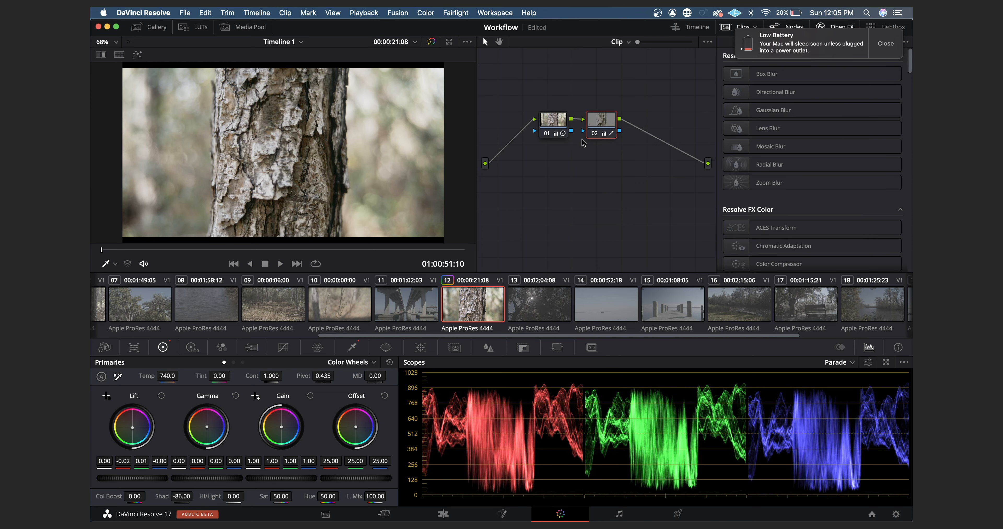
{"action": "key", "text": "shift+h"}
{"action": "key", "text": "shift+h"}
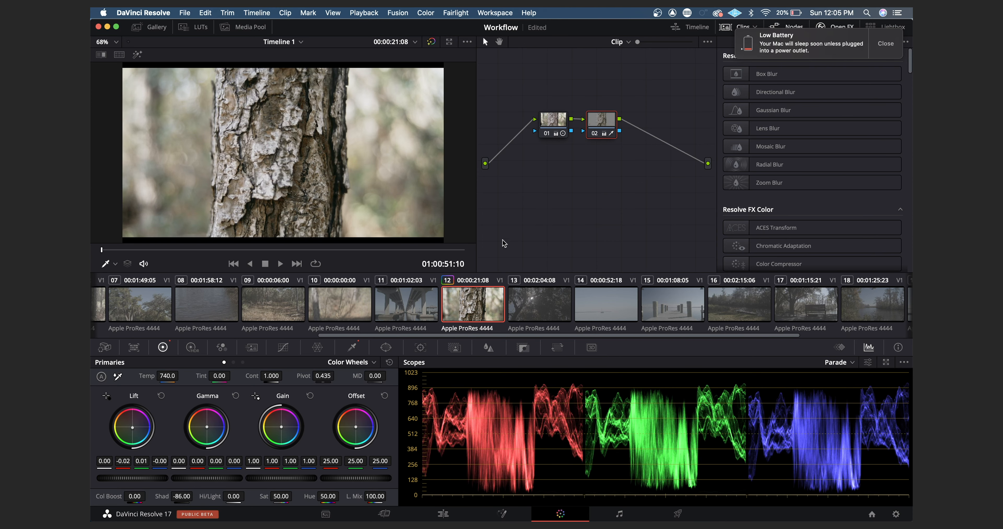
{"action": "scroll", "coordinate": [516, 298], "scroll_direction": "right", "scroll_amount": 5}
{"action": "scroll", "coordinate": [516, 298], "scroll_direction": "left", "scroll_amount": 15}
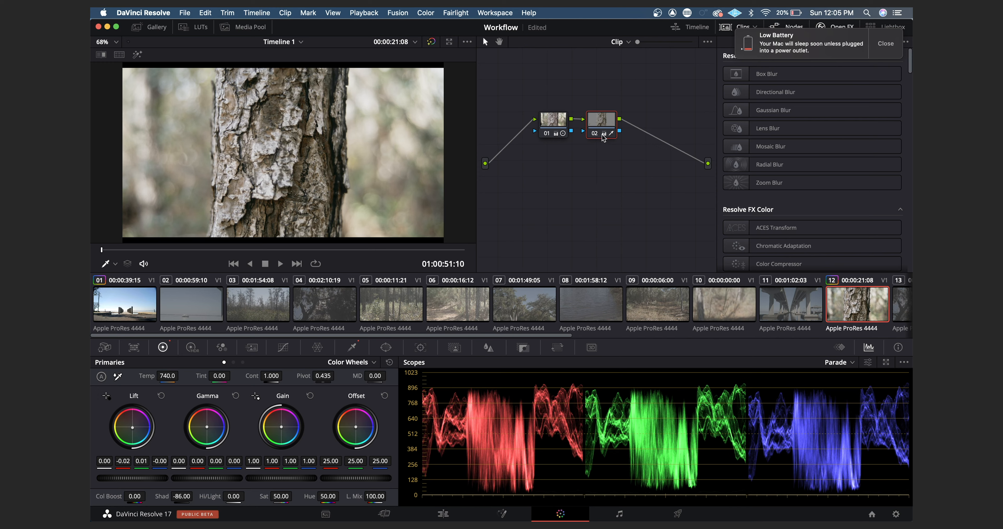
{"action": "key", "text": "super+d"}
{"action": "key", "text": "super+d"}
{"action": "left_click", "coordinate": [895, 47]}
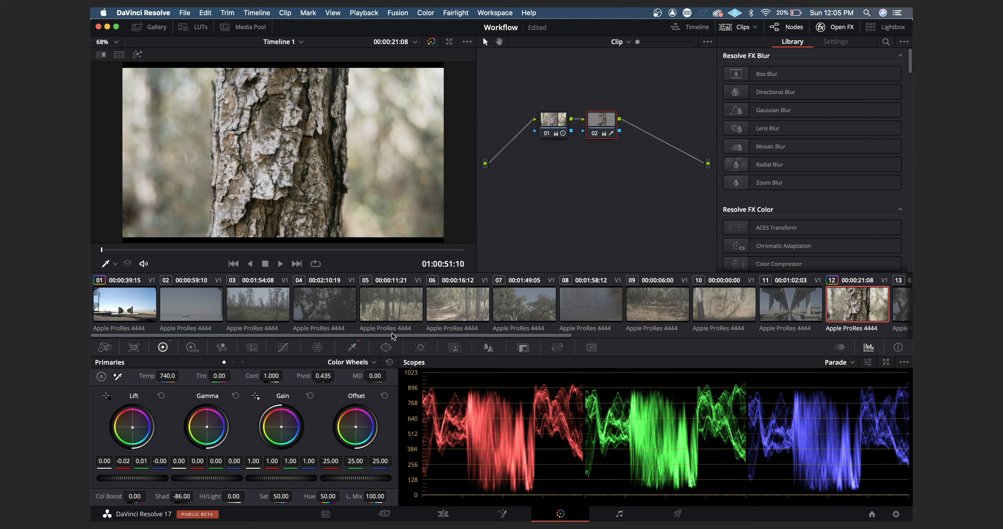
{"action": "scroll", "coordinate": [406, 318], "scroll_direction": "right", "scroll_amount": 3}
{"action": "scroll", "coordinate": [406, 319], "scroll_direction": "right", "scroll_amount": 10}
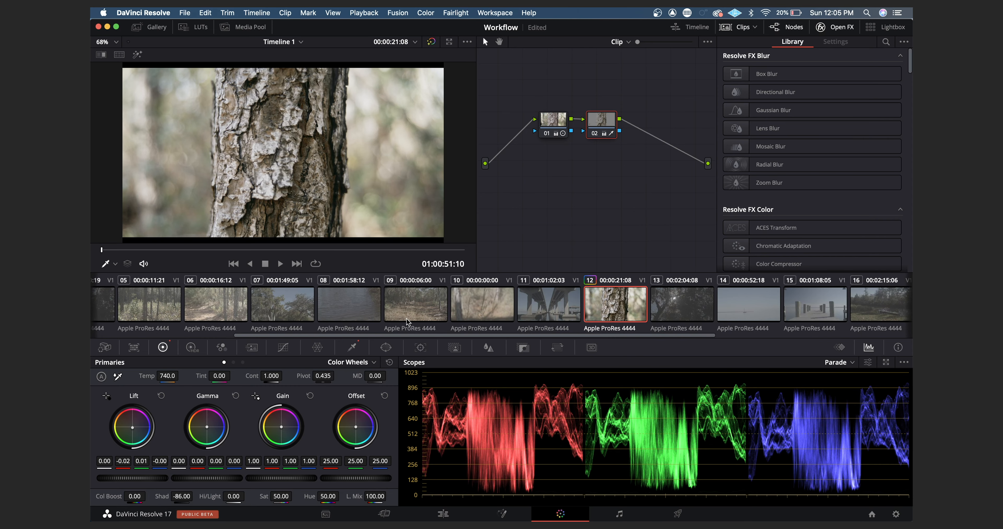
{"action": "scroll", "coordinate": [406, 319], "scroll_direction": "right", "scroll_amount": 3}
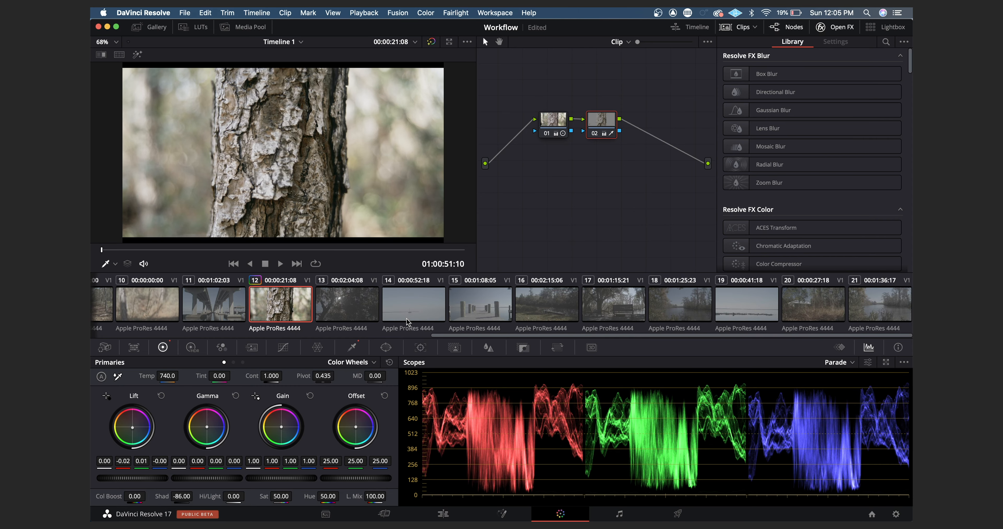
{"action": "scroll", "coordinate": [406, 319], "scroll_direction": "left", "scroll_amount": 15}
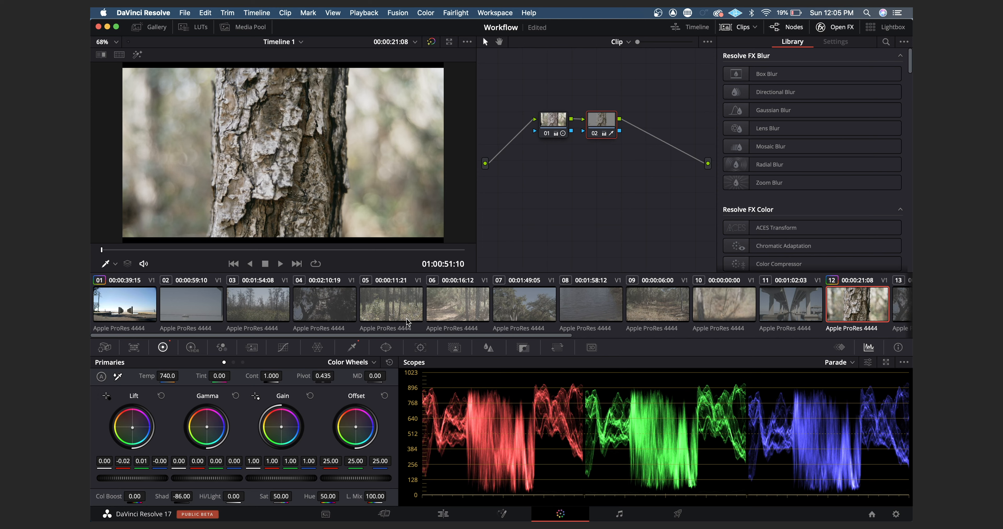
{"action": "mouse_move", "coordinate": [707, 524]}
{"action": "scroll", "coordinate": [635, 311], "scroll_direction": "right", "scroll_amount": 10}
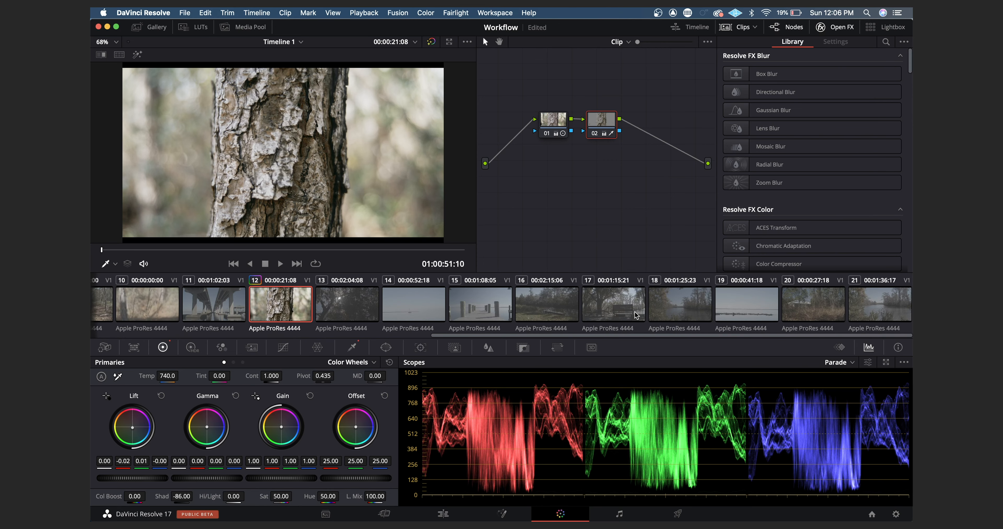